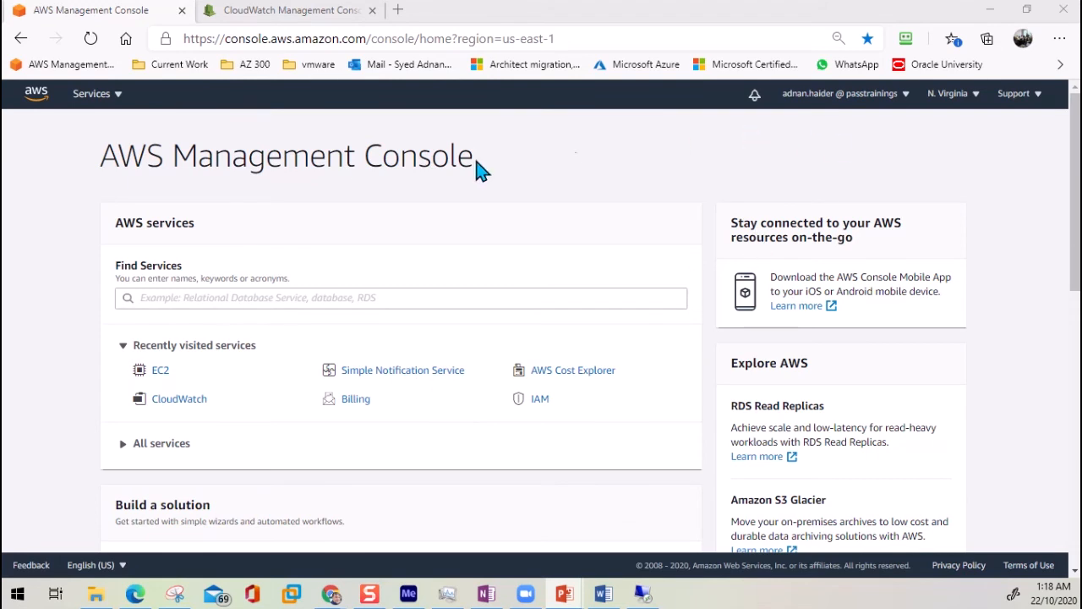
Open the EC2 instances list and start launching a new instance.
left_click(113, 98)
left_click(114, 100)
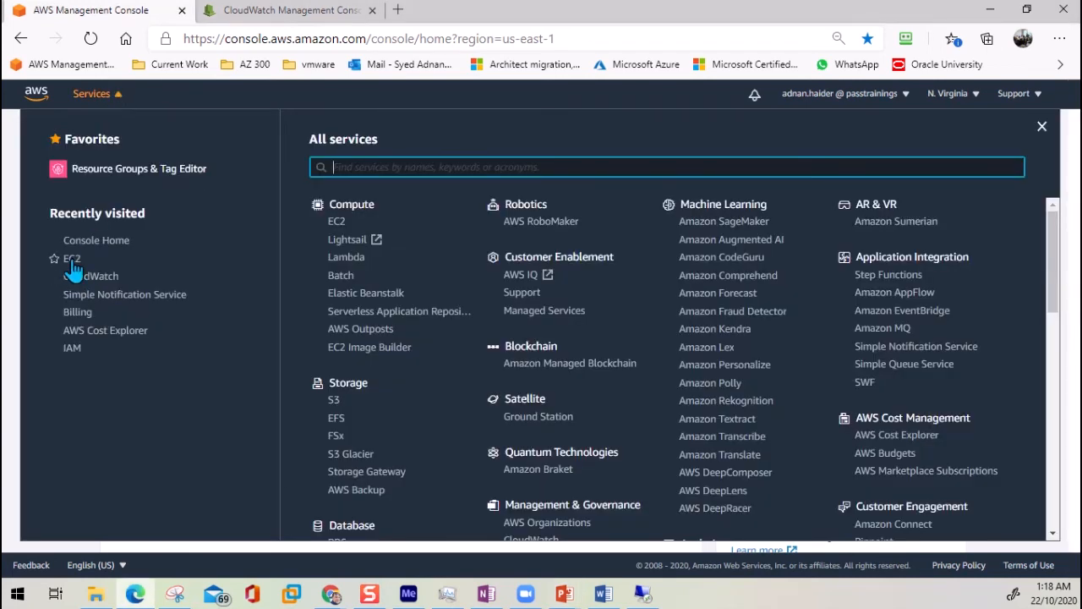
left_click(339, 223)
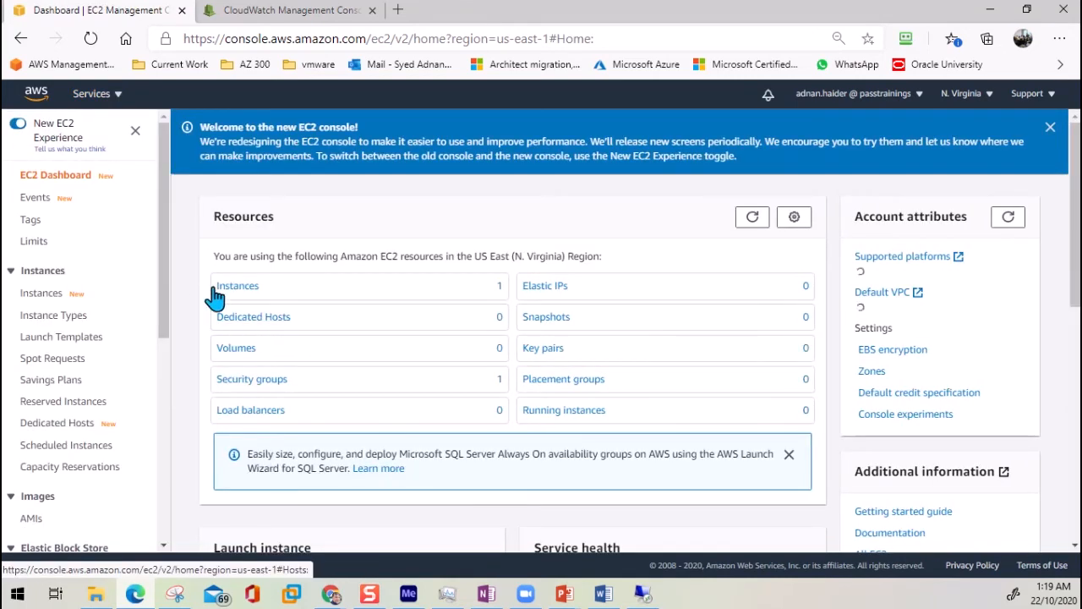
left_click(237, 287)
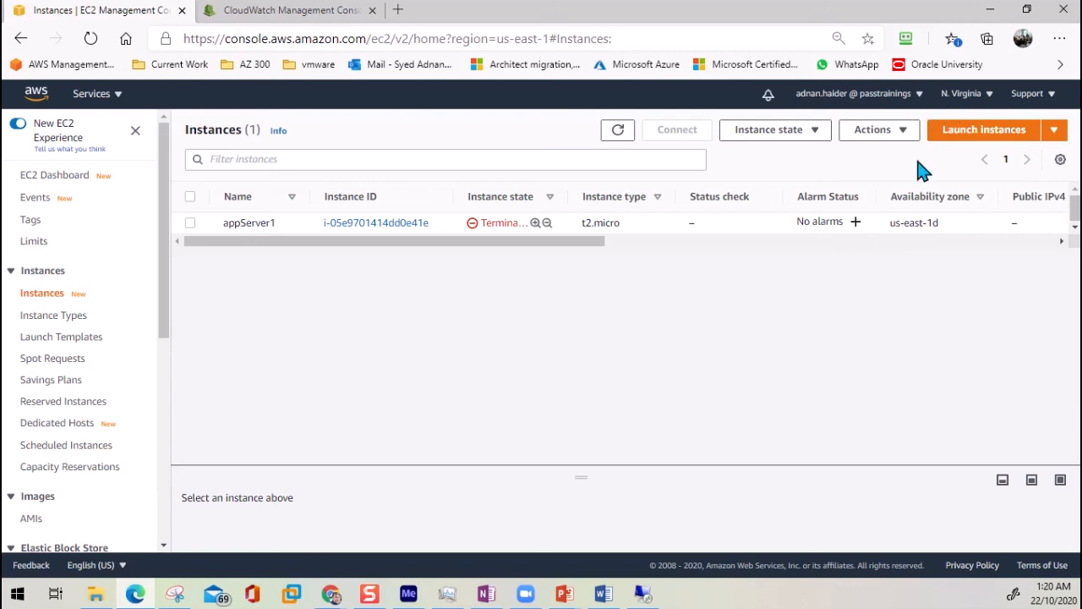
left_click(996, 133)
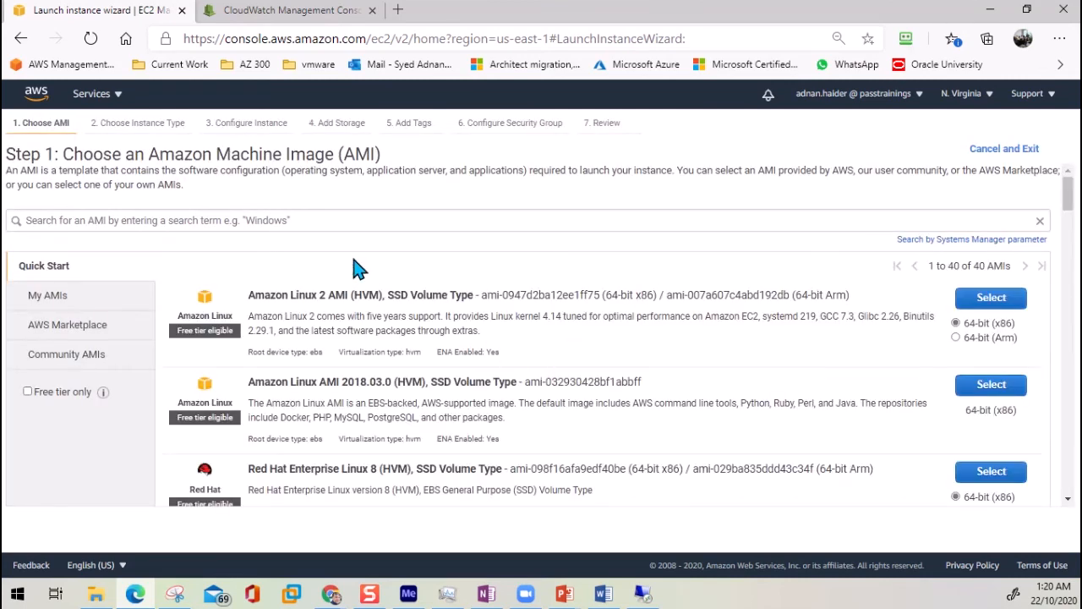
Search the machine images for "windows" and select Microsoft Windows Server 2016 Base.
left_click(324, 217)
type("windo")
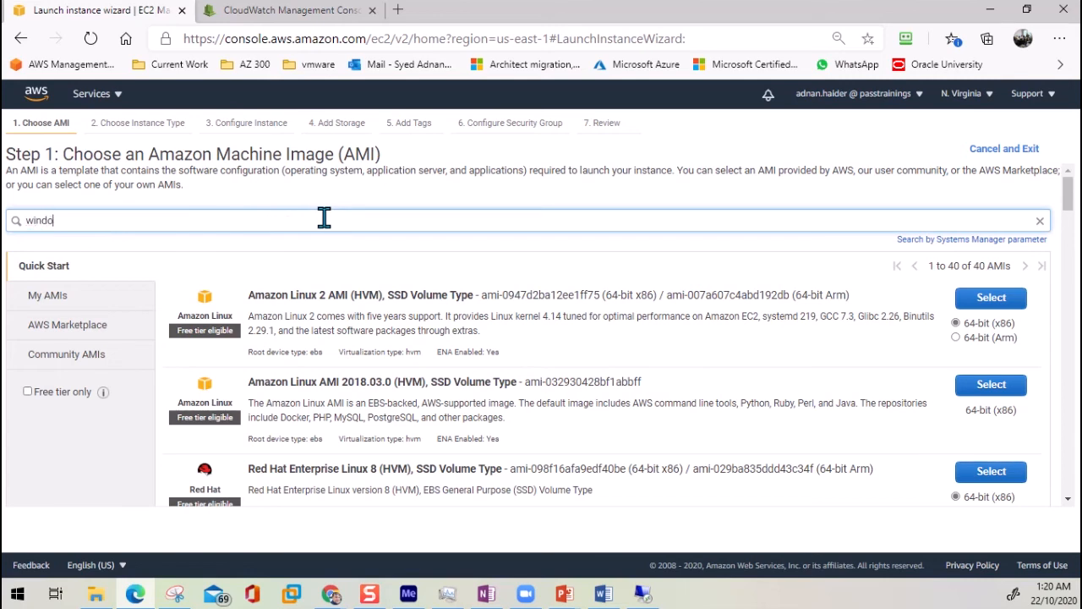
type("ws")
key("Return")
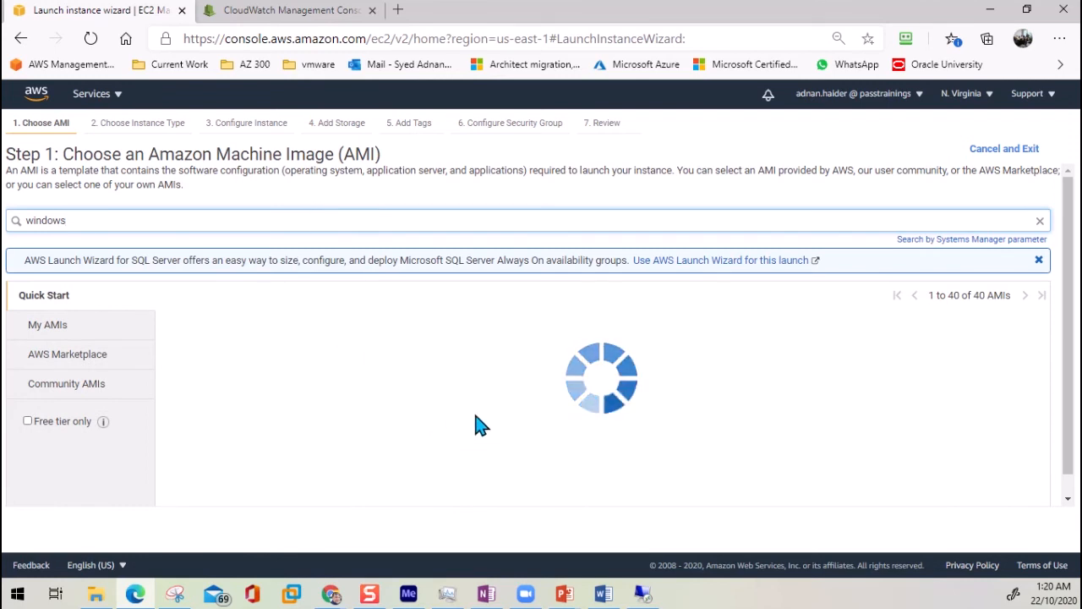
scroll(534, 343, "down", 2)
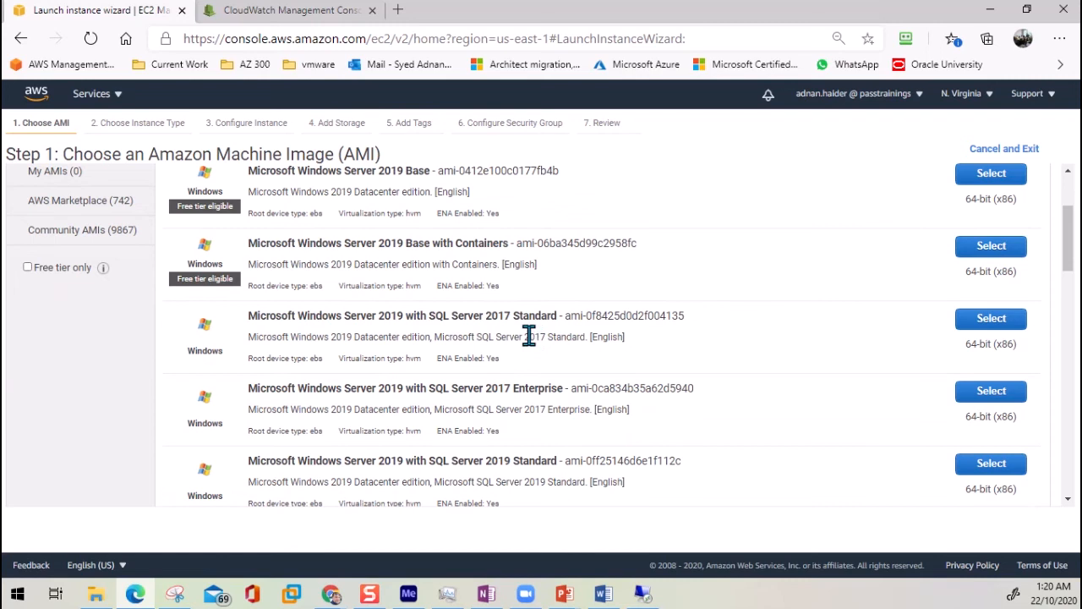
scroll(386, 335, "down", 3)
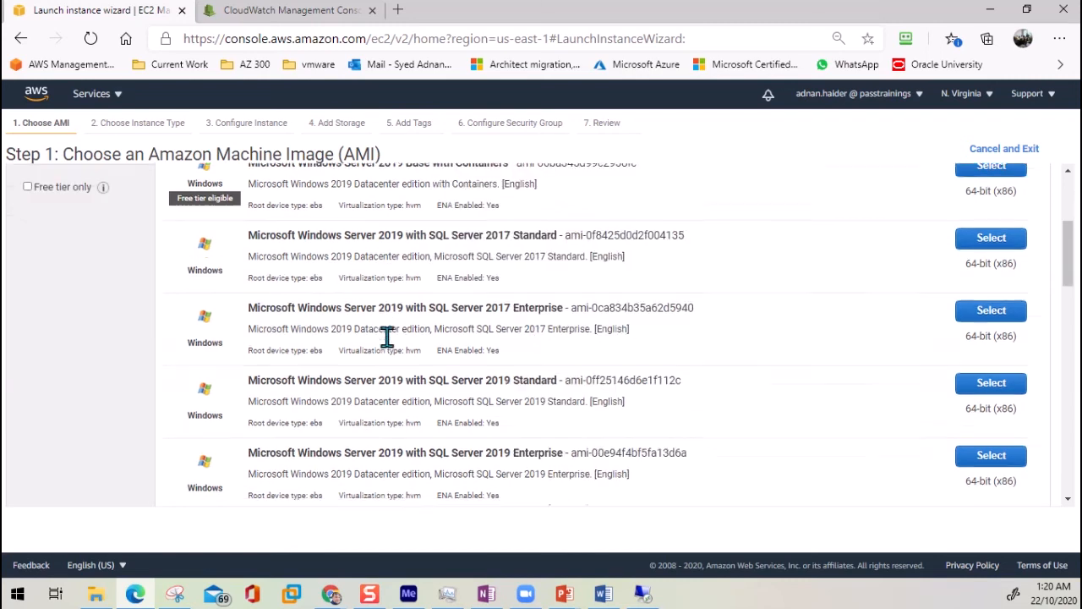
scroll(387, 338, "down", 1)
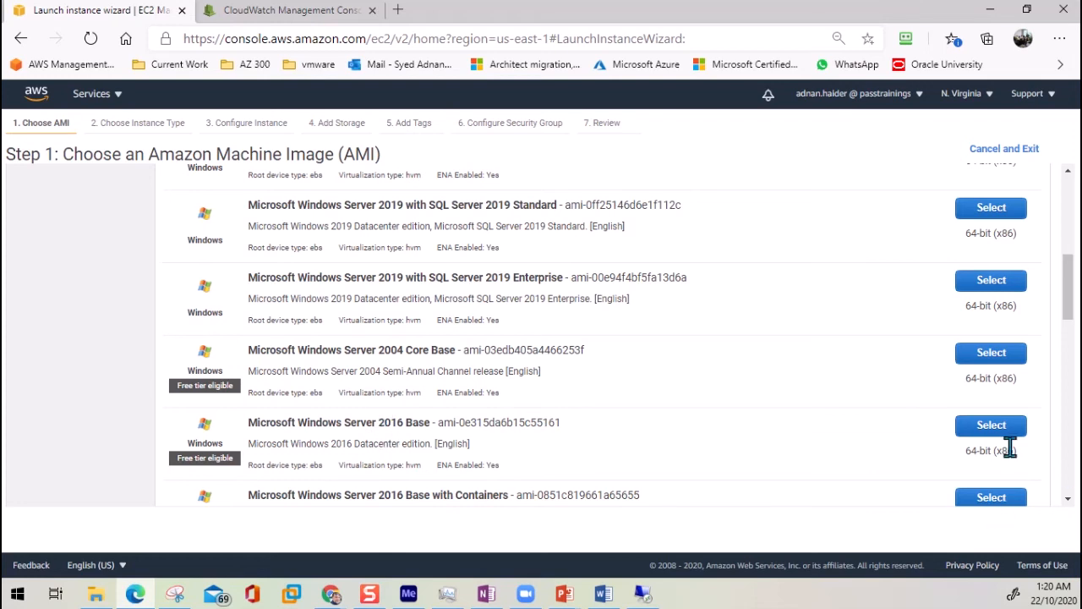
left_click(991, 428)
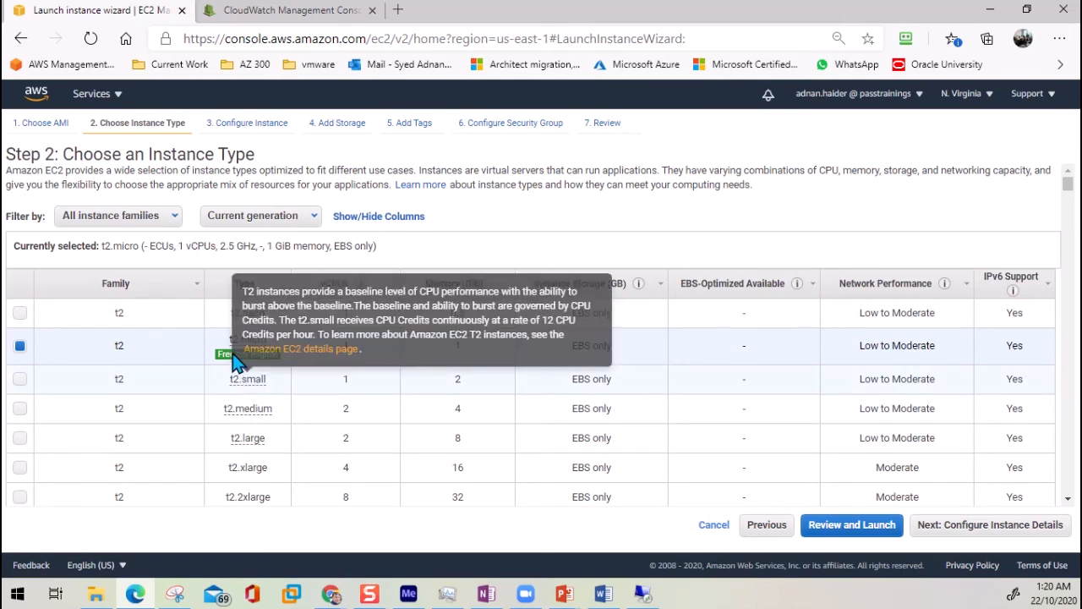
Keep the free tier eligible t2.micro instance type and continue to the instance details.
mouse_move(249, 360)
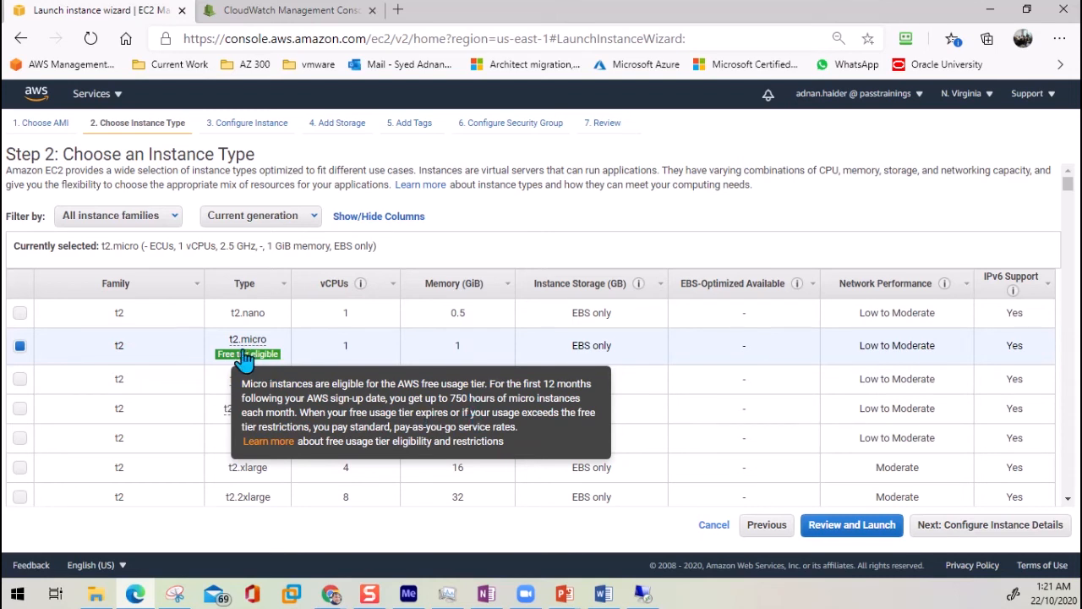
mouse_move(245, 340)
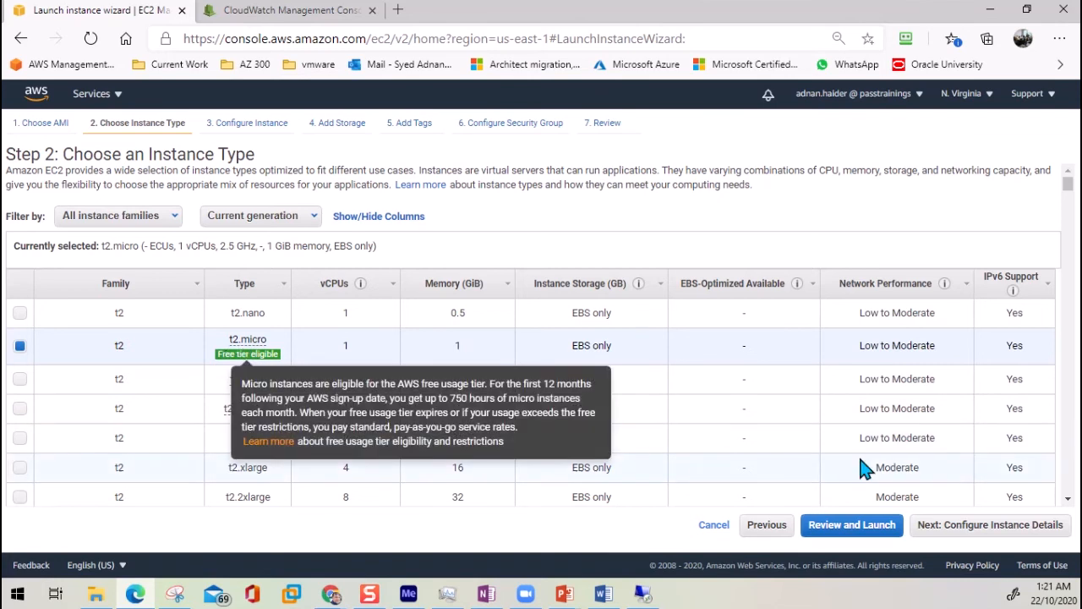
left_click(979, 534)
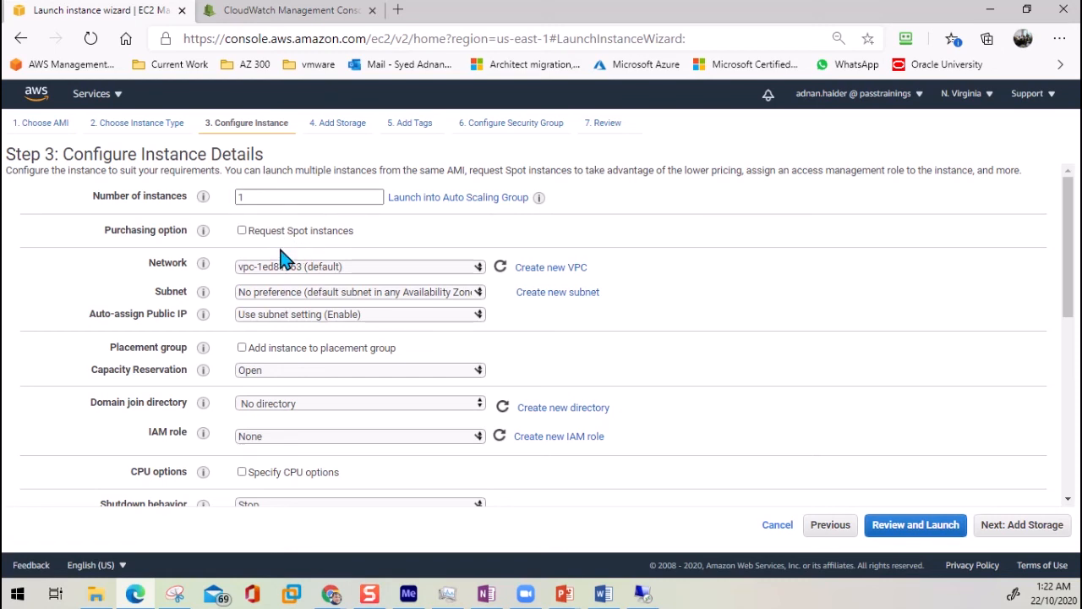
Check the Spot request option, leave it off, and continue to storage with the default instance details.
left_click(243, 231)
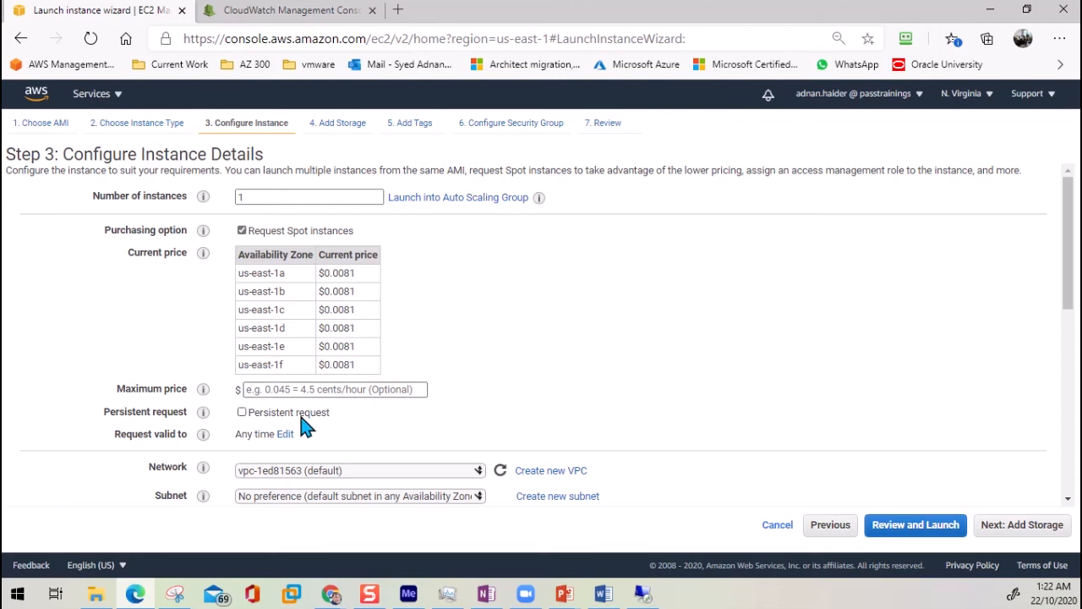
left_click(254, 230)
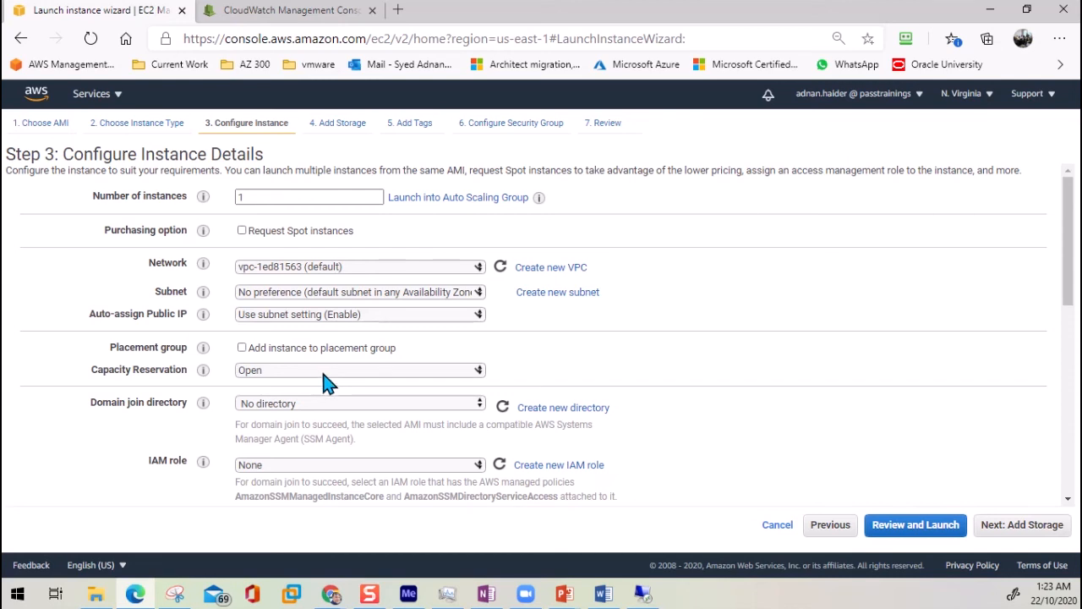
scroll(363, 385, "down", 2)
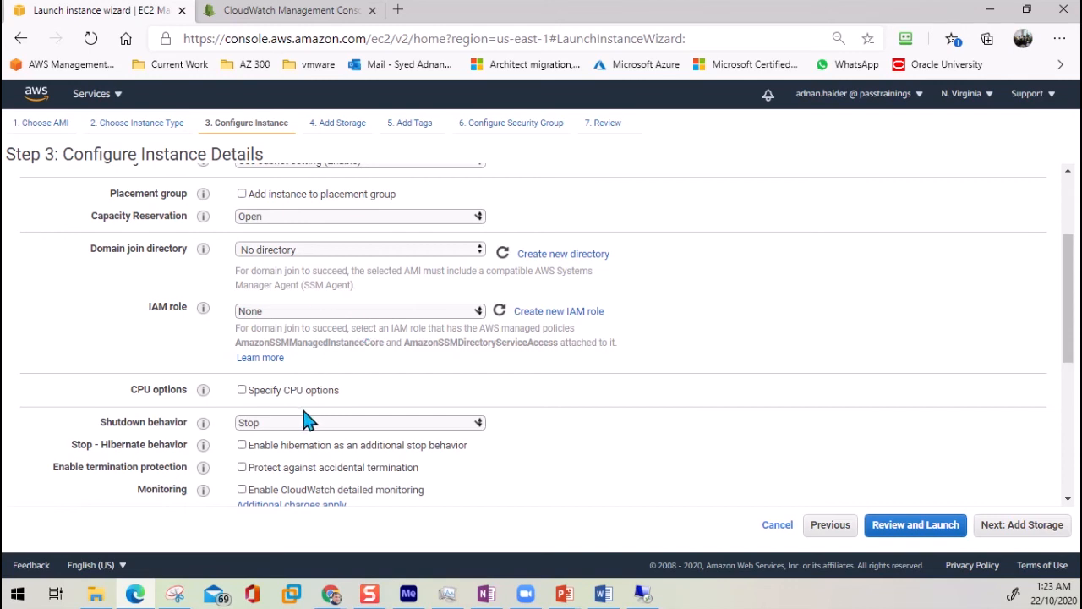
scroll(308, 420, "down", 2)
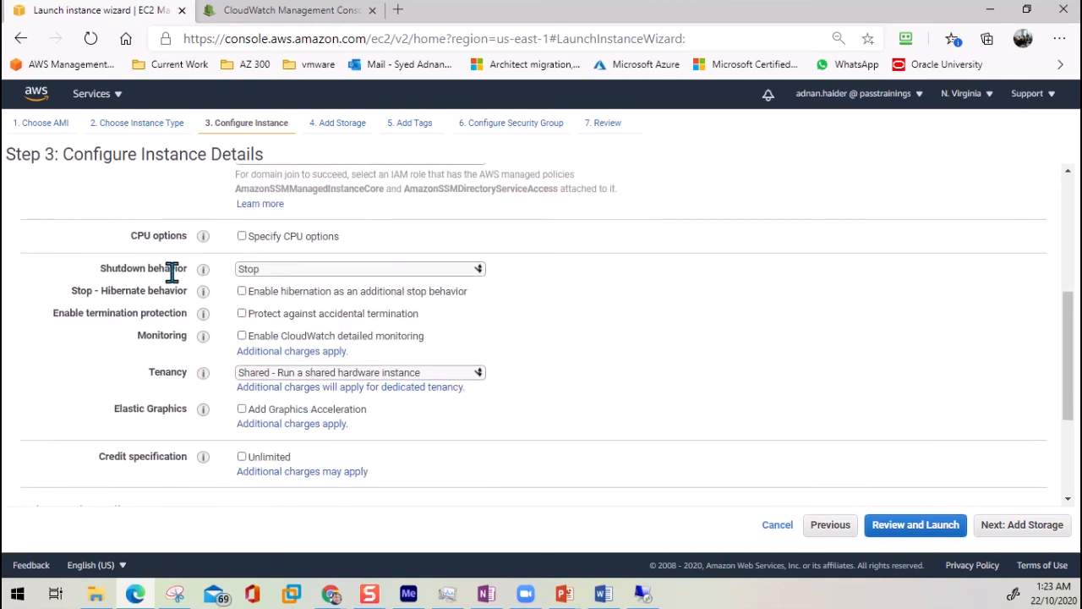
left_click(1026, 530)
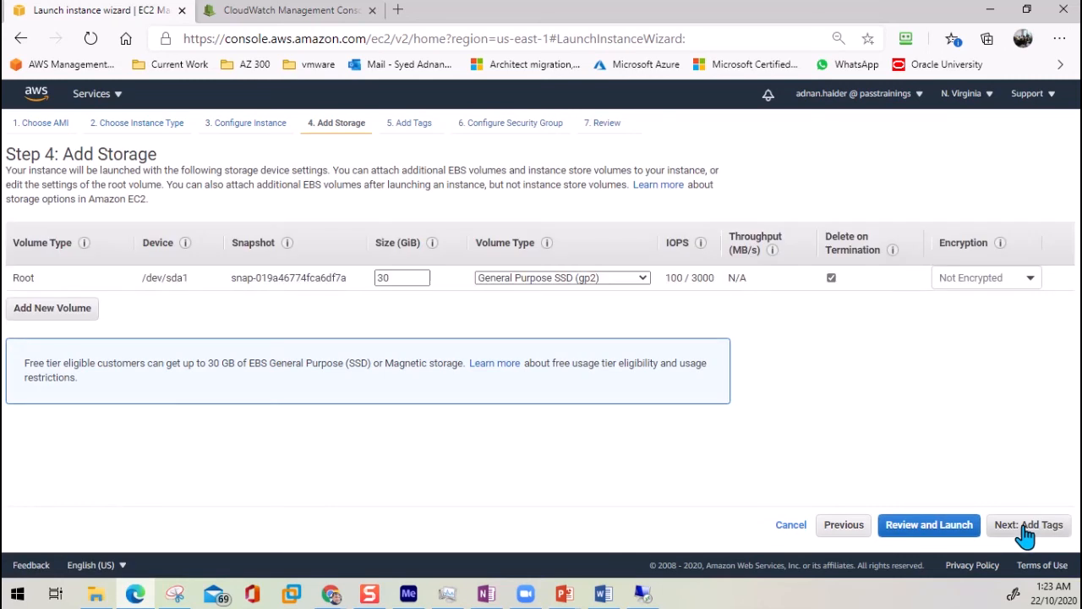
double_click(384, 279)
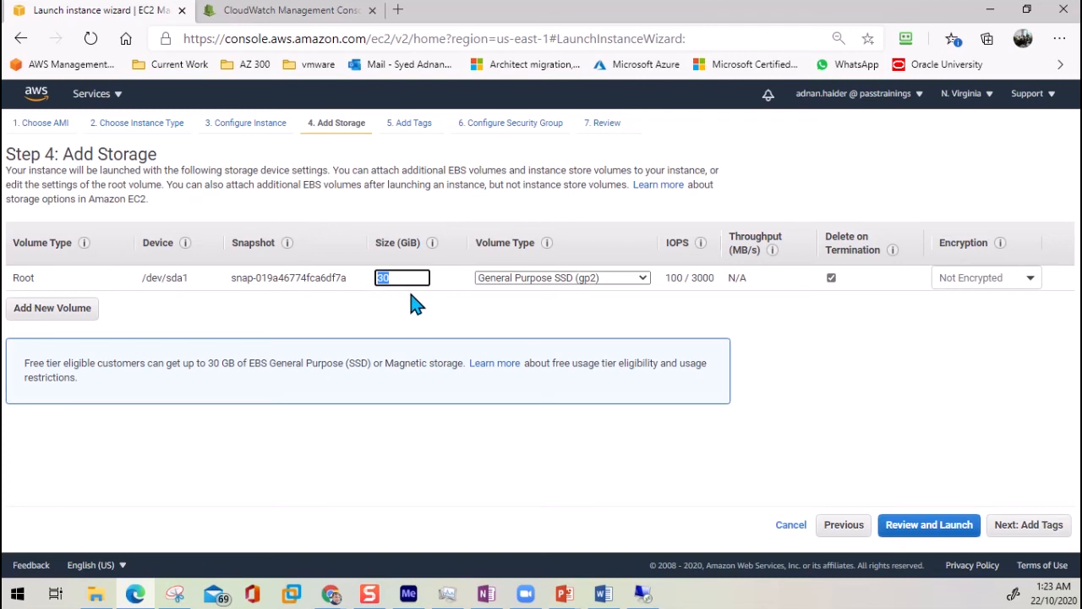
left_click(596, 282)
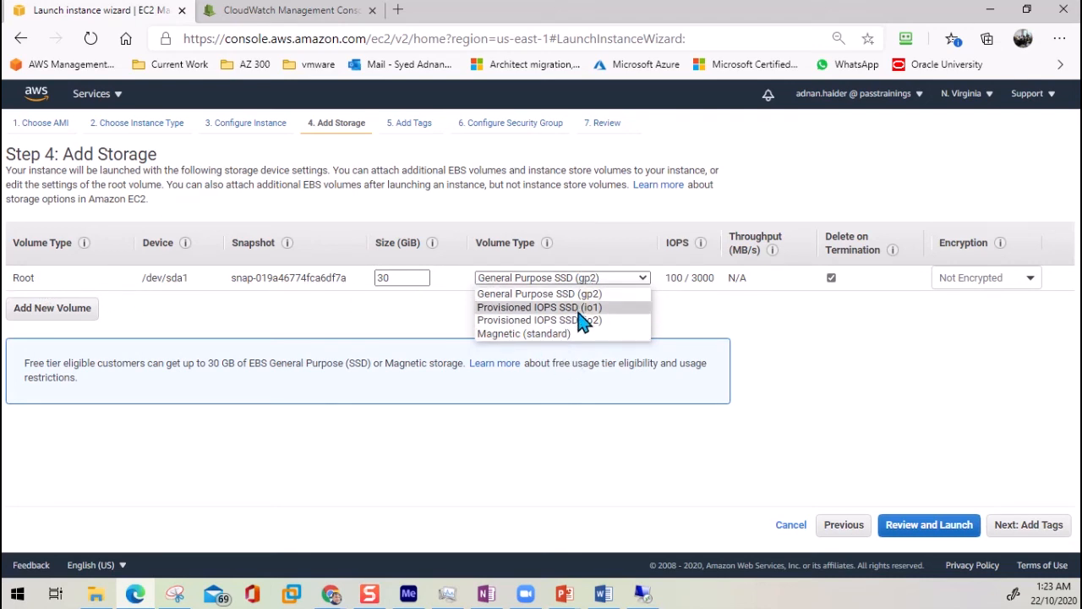
left_click(359, 334)
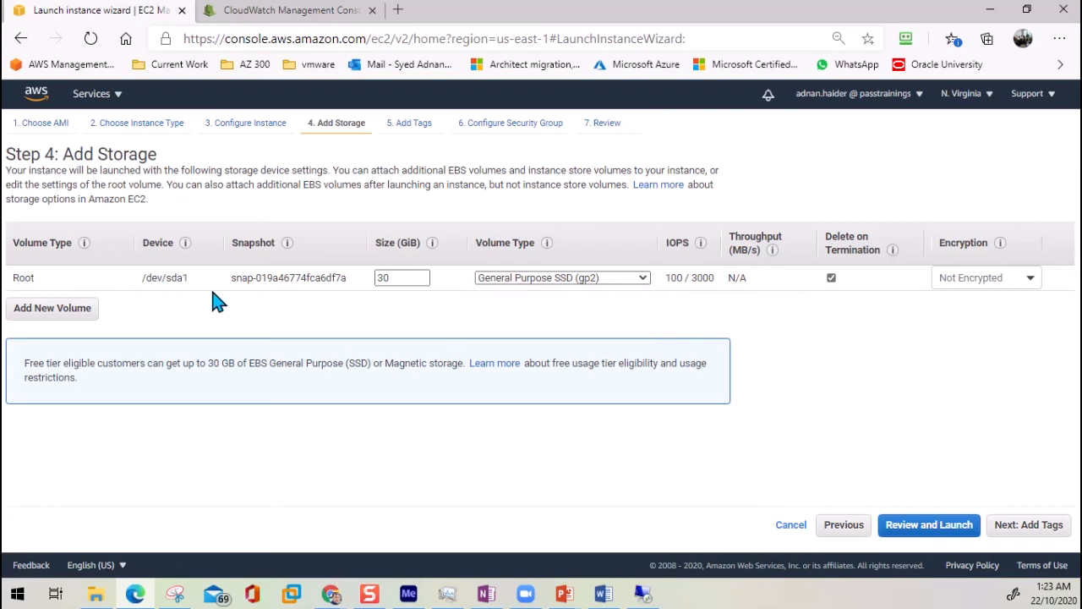
left_click(68, 313)
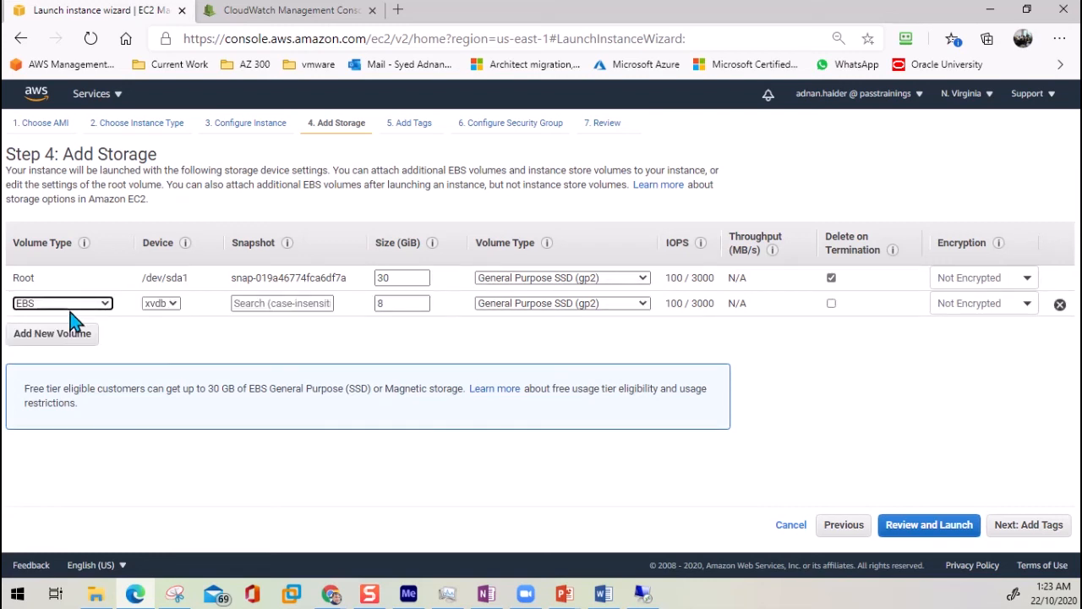
left_click(538, 306)
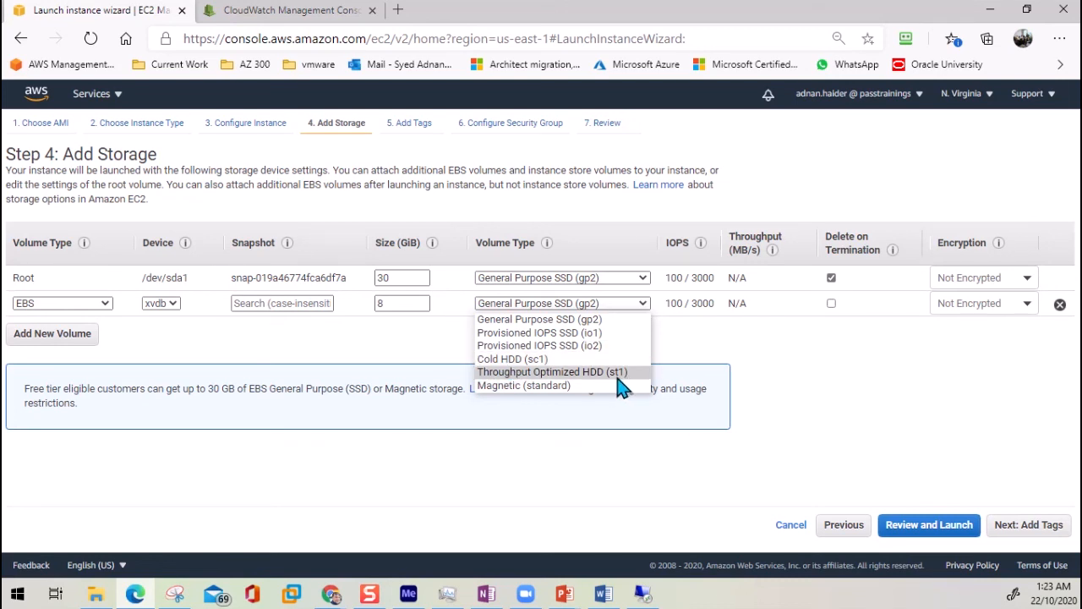
left_click(967, 376)
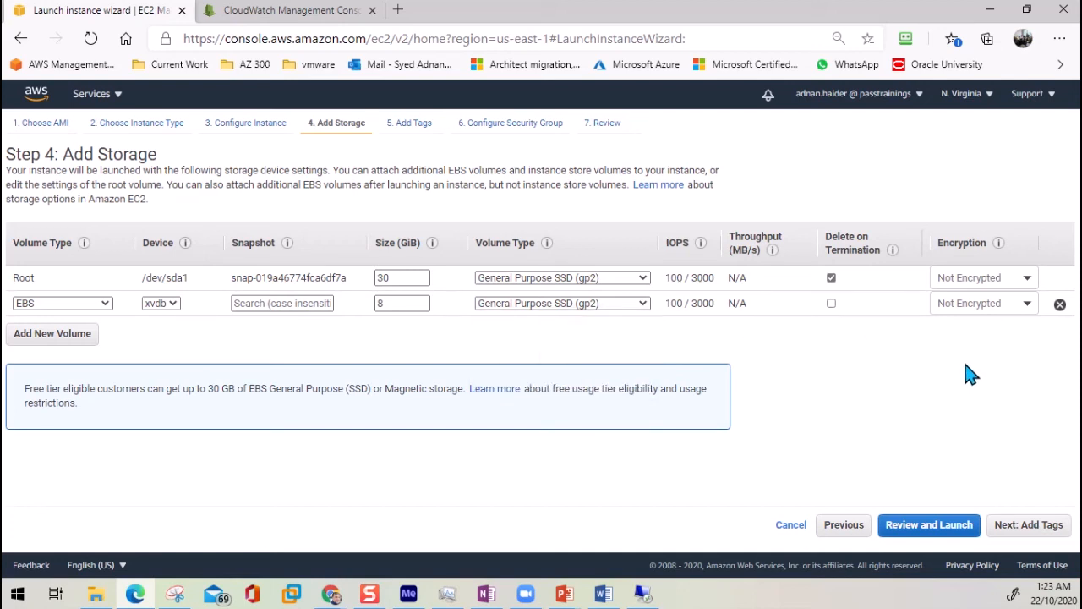
left_click(1060, 305)
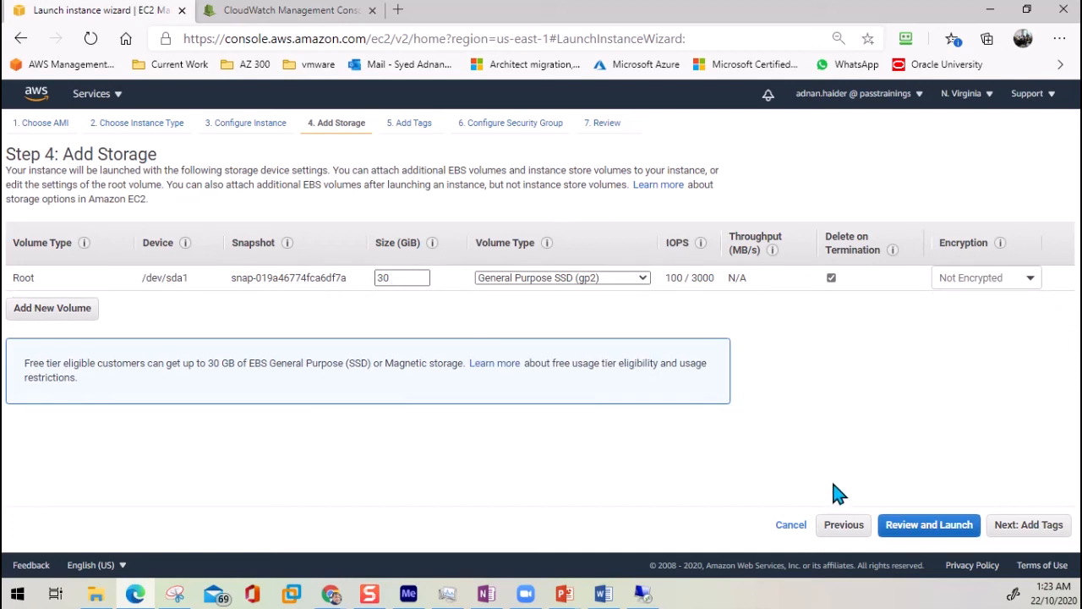
Keep the default root volume, continue to the tags, and add one with key Name and value webserver01.
left_click(1000, 526)
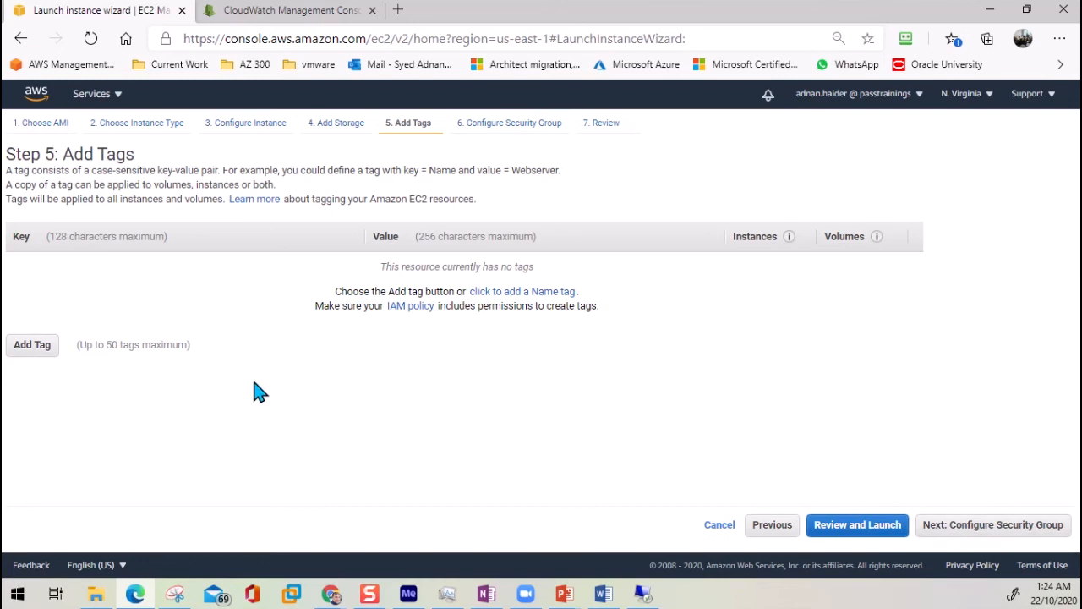
left_click(37, 344)
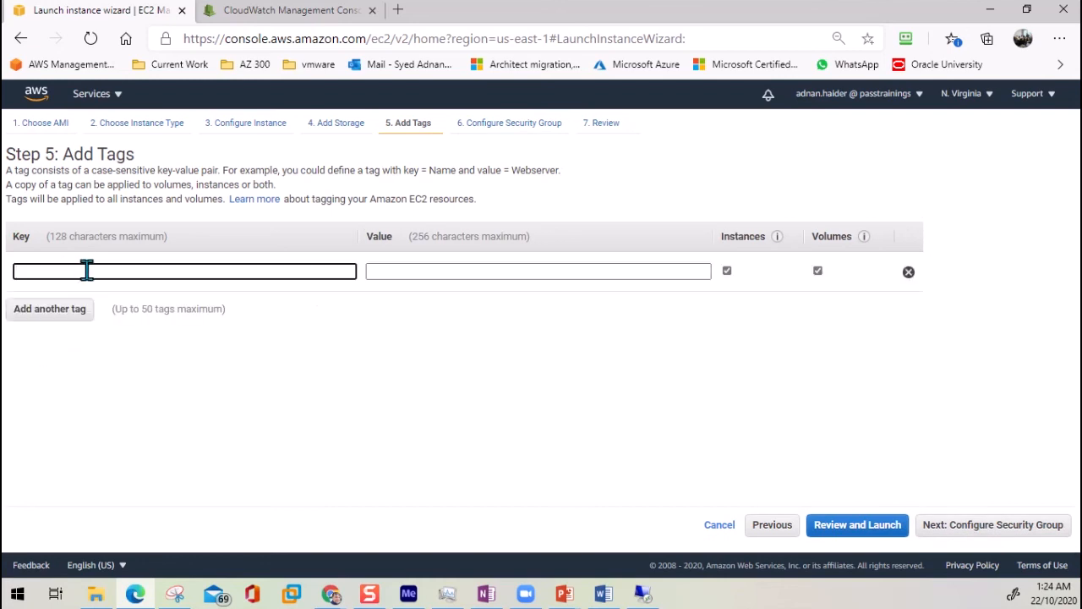
type("Name")
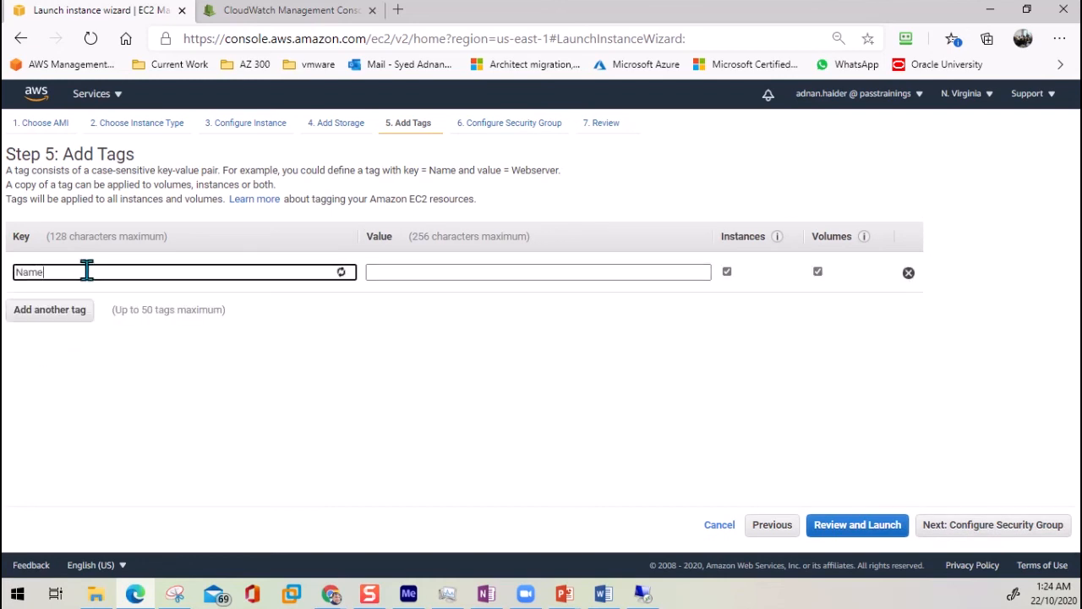
key("Tab")
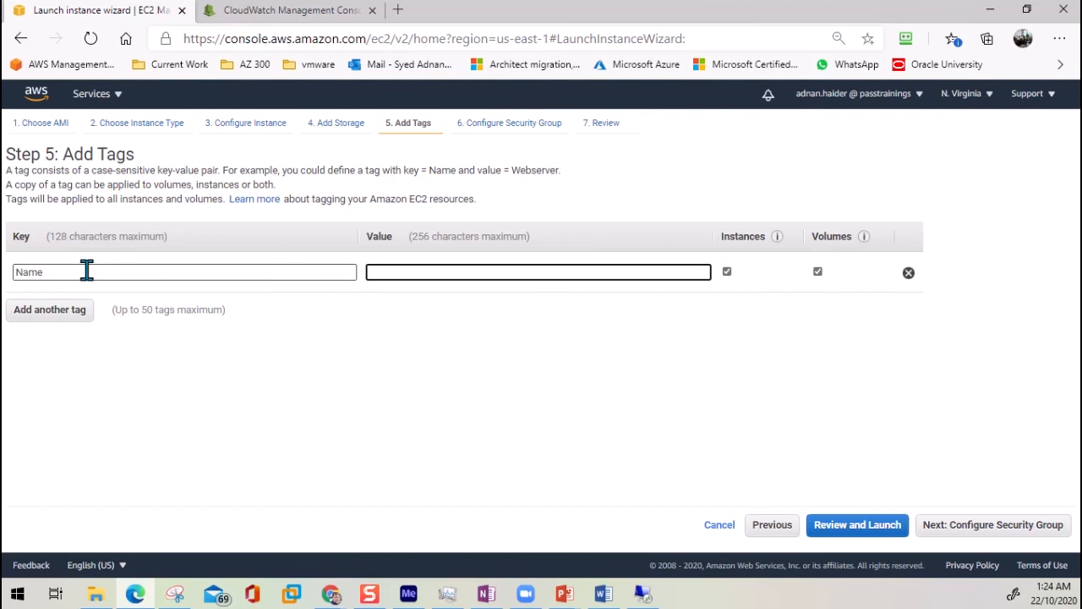
type("webserver01")
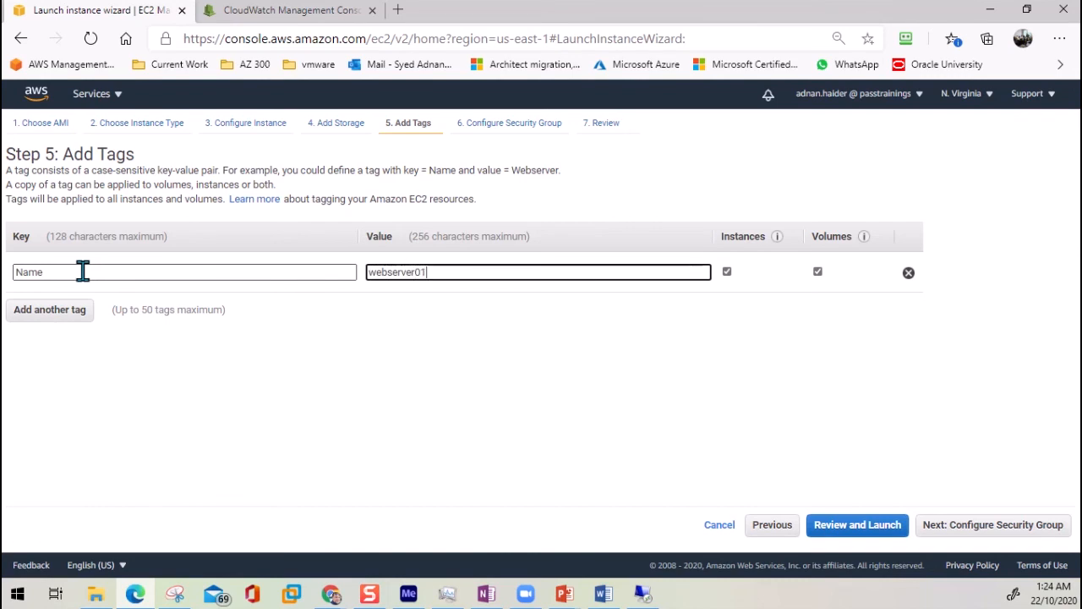
Add an HTTP rule to the new security group and go through the launch review.
left_click(981, 533)
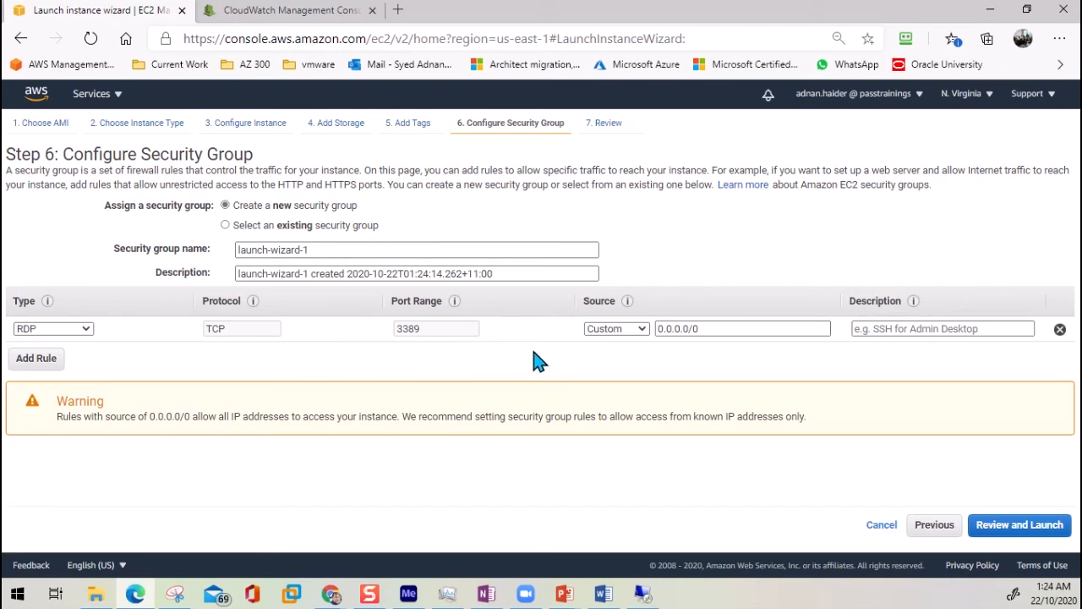
left_click(37, 360)
left_click(76, 356)
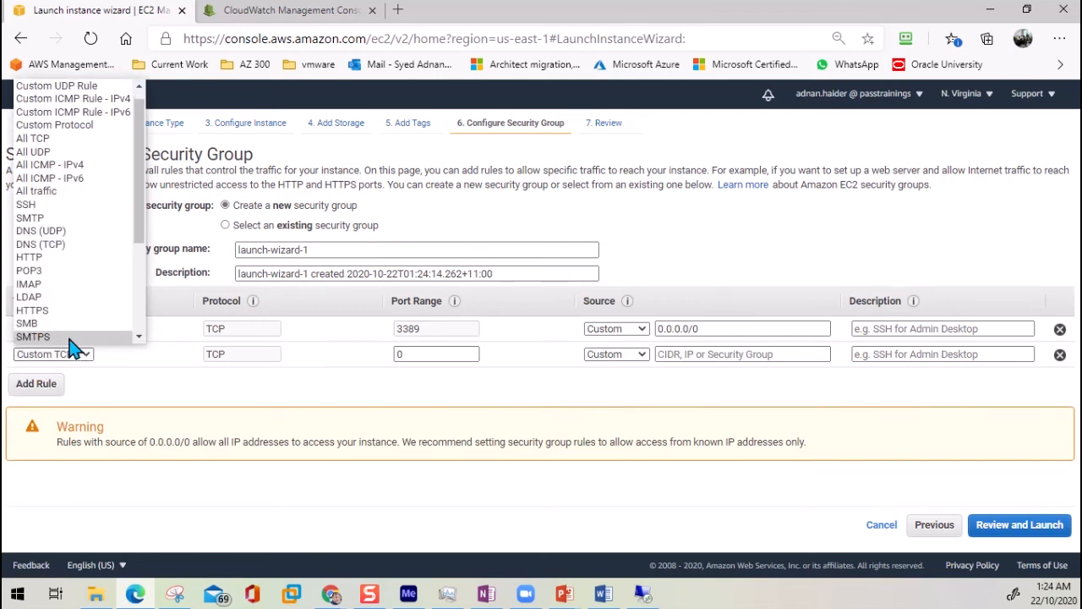
left_click(44, 257)
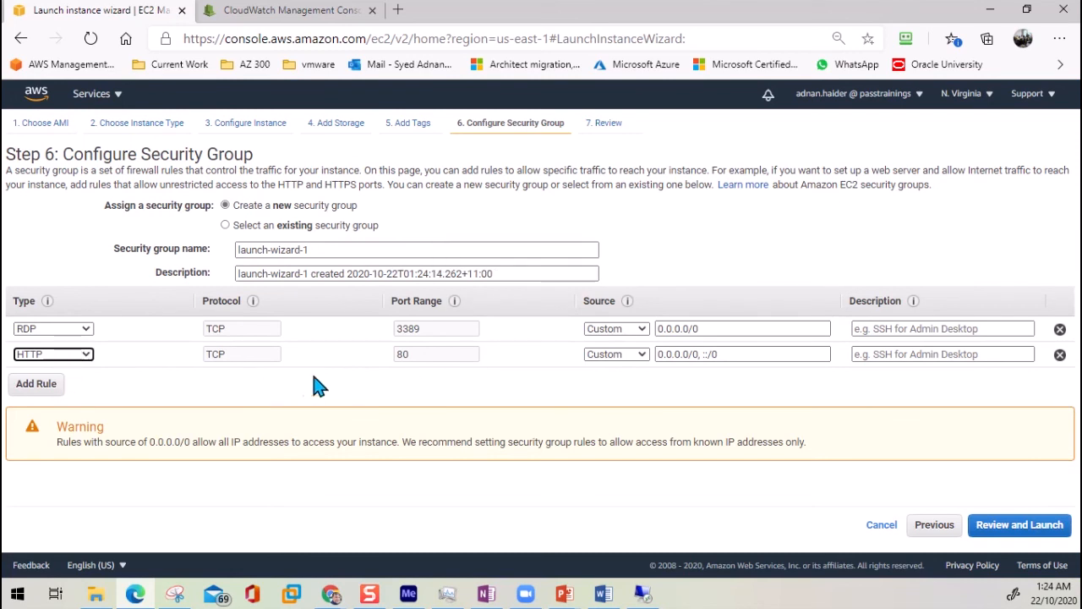
left_click(1030, 538)
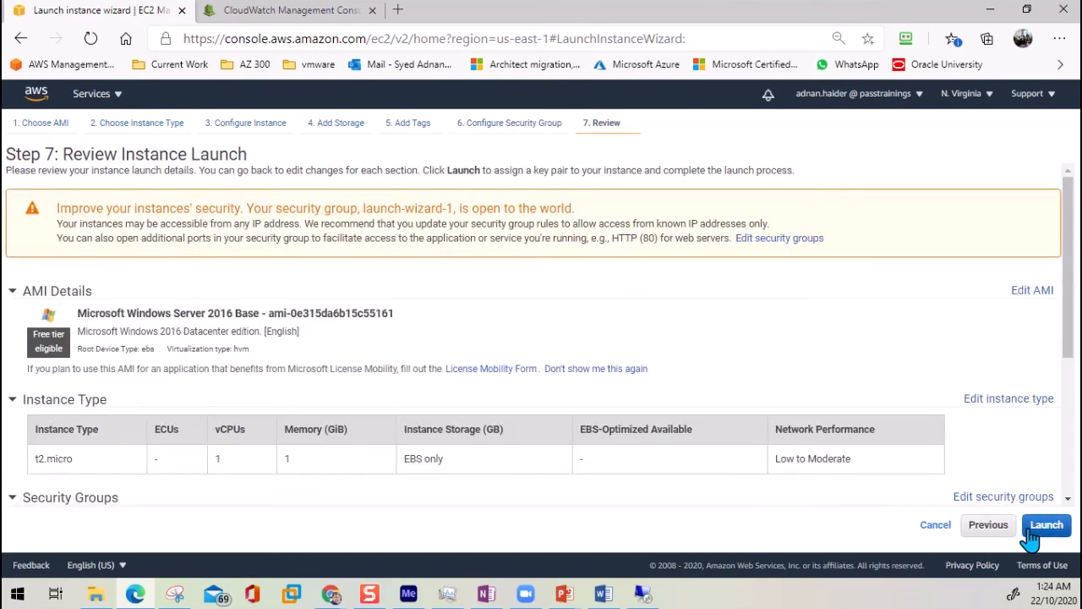
scroll(601, 338, "down", 3)
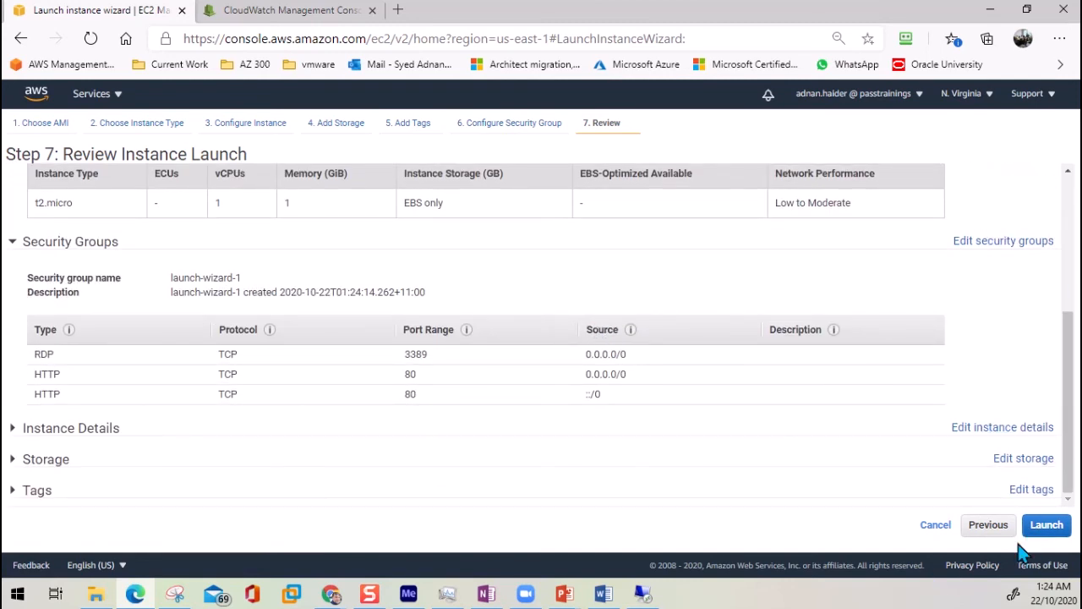
Create and download a new key pair named passtrainingskey01, and launch the instance with it.
left_click(1048, 526)
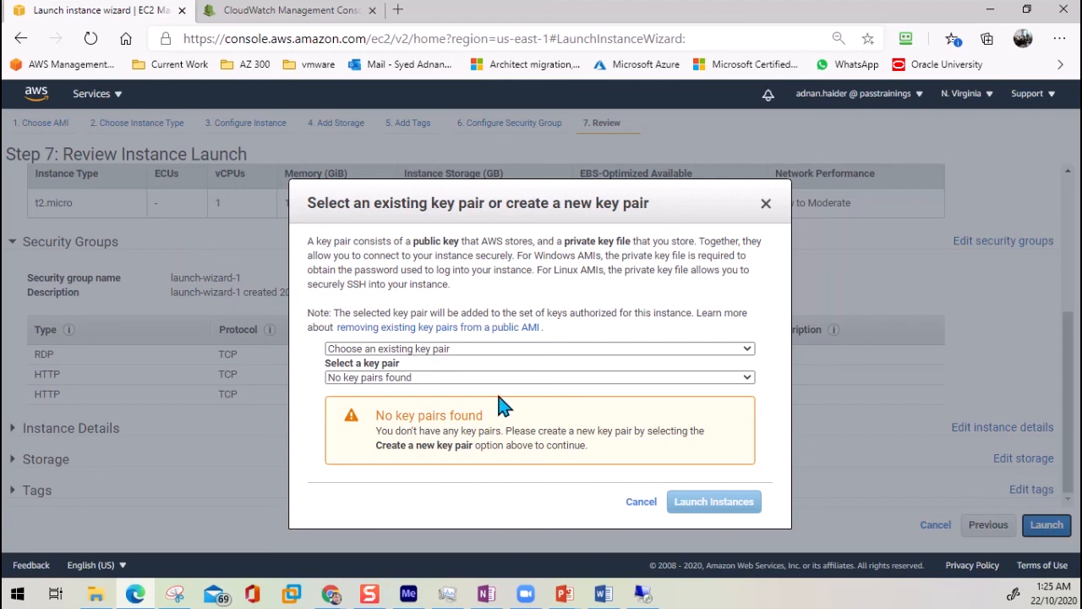
left_click(457, 347)
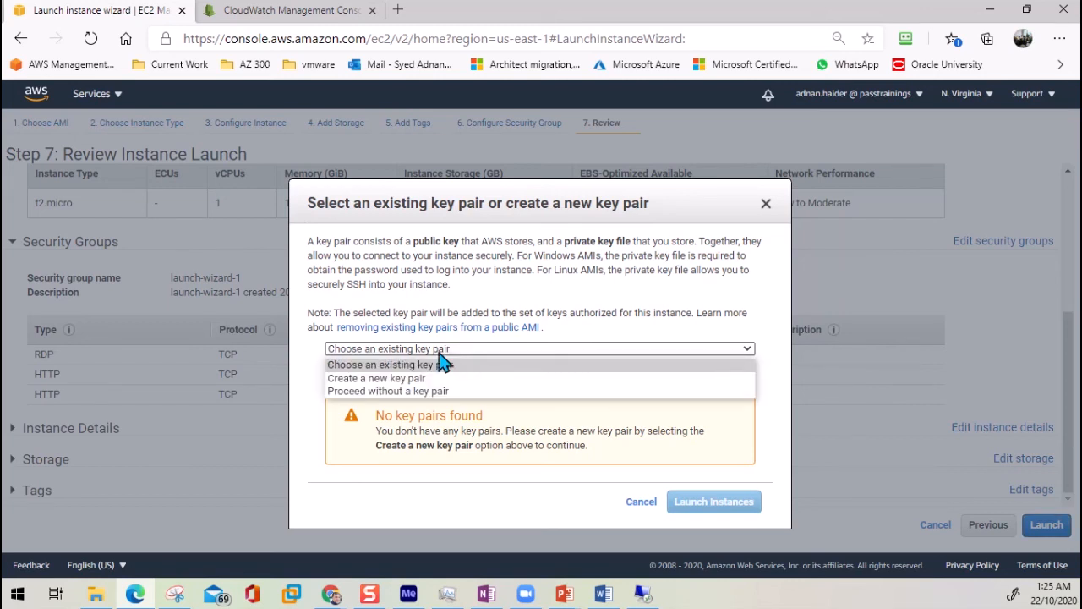
left_click(411, 380)
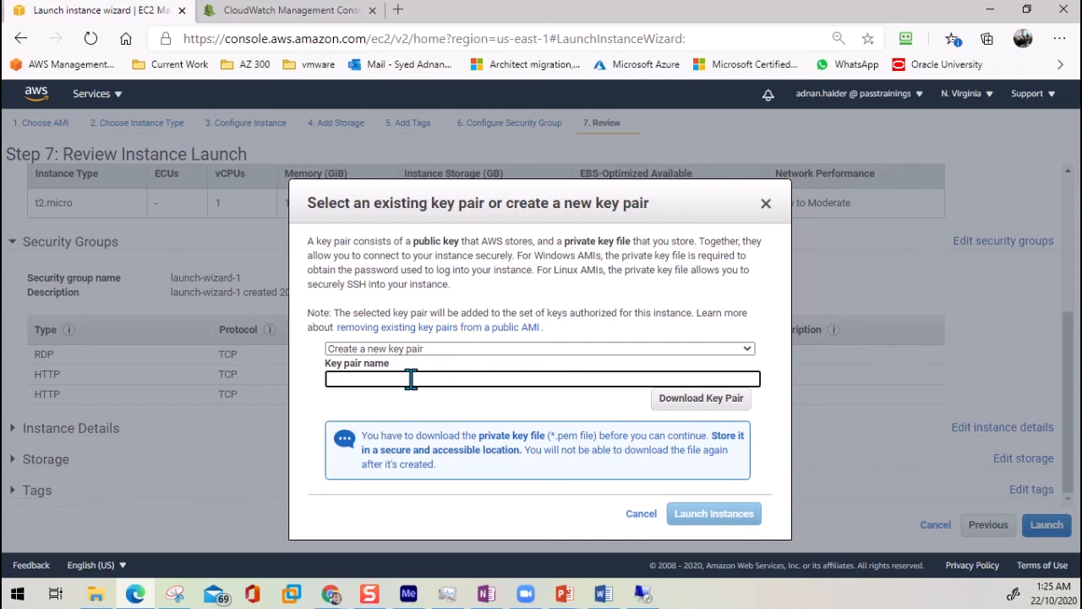
type("passtrainingskey0")
type("1")
left_click(707, 412)
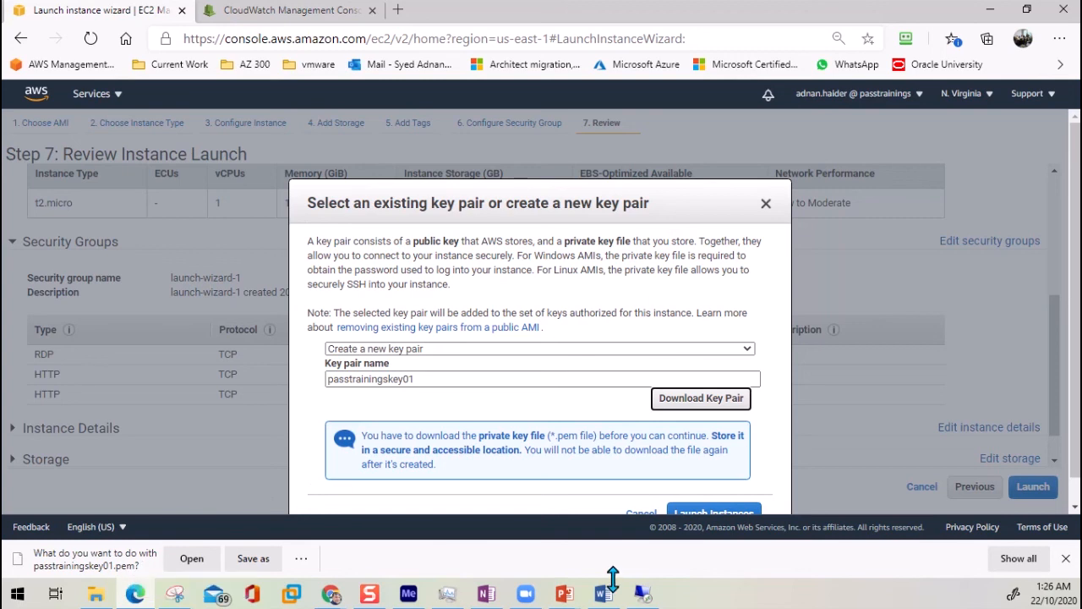
scroll(664, 449, "down", 1)
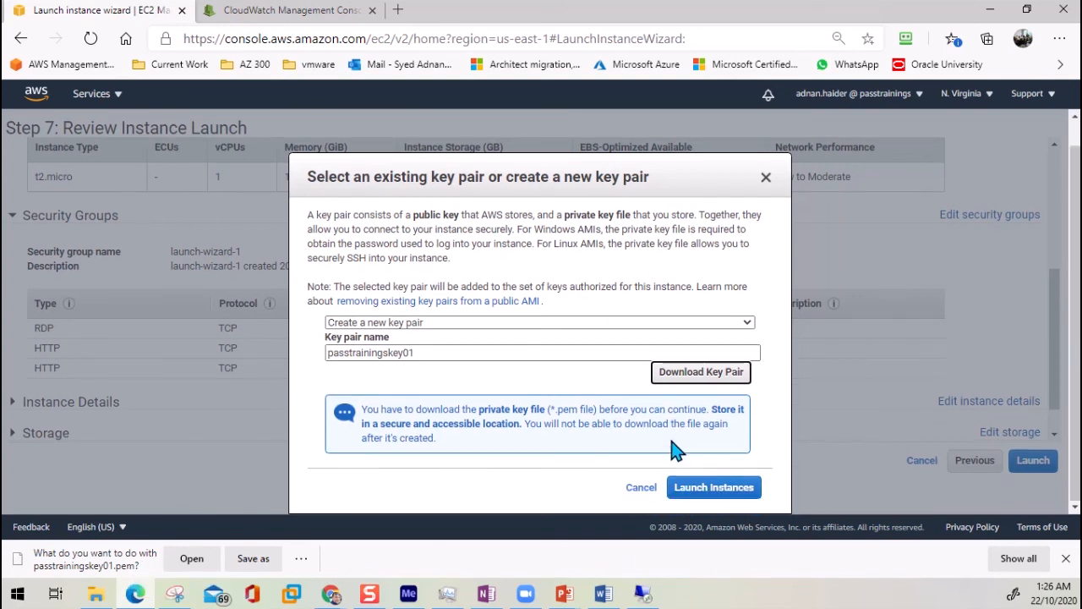
left_click(715, 490)
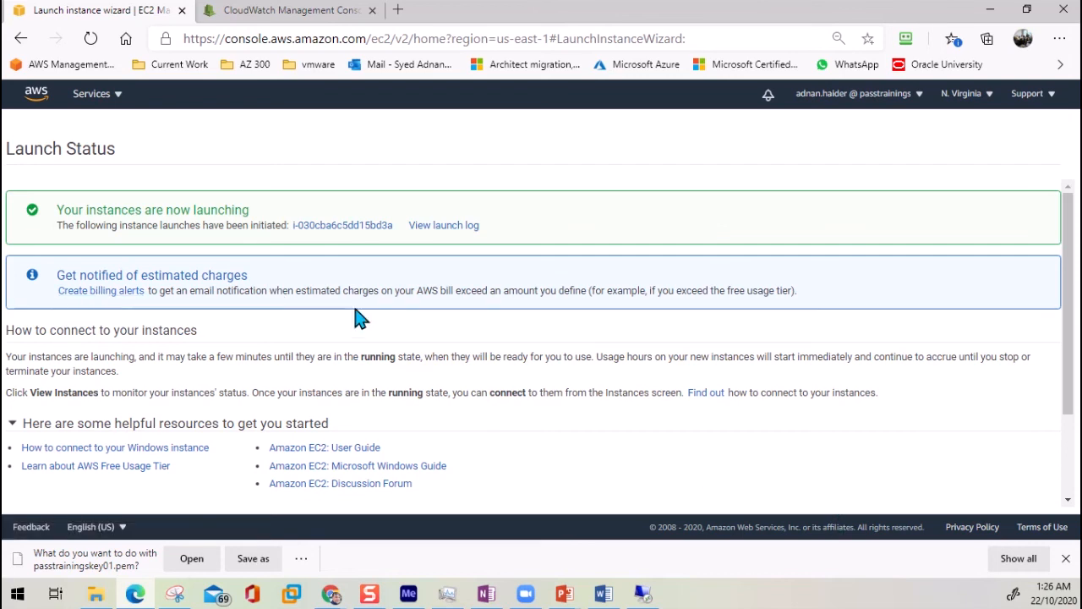
Go to the EC2 instances list and open the details of webserver01.
left_click(103, 95)
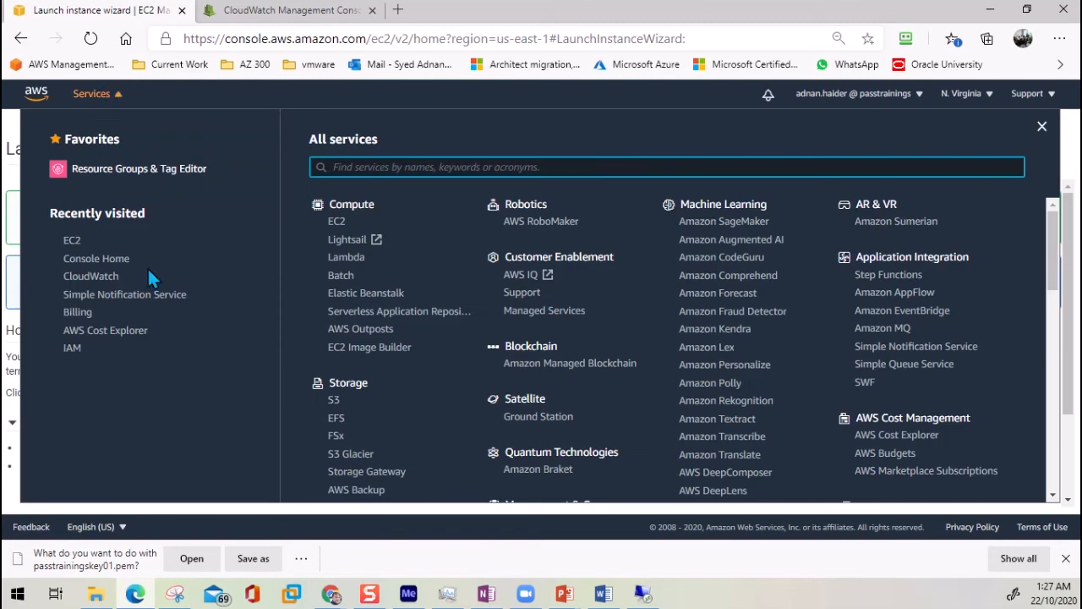
left_click(73, 241)
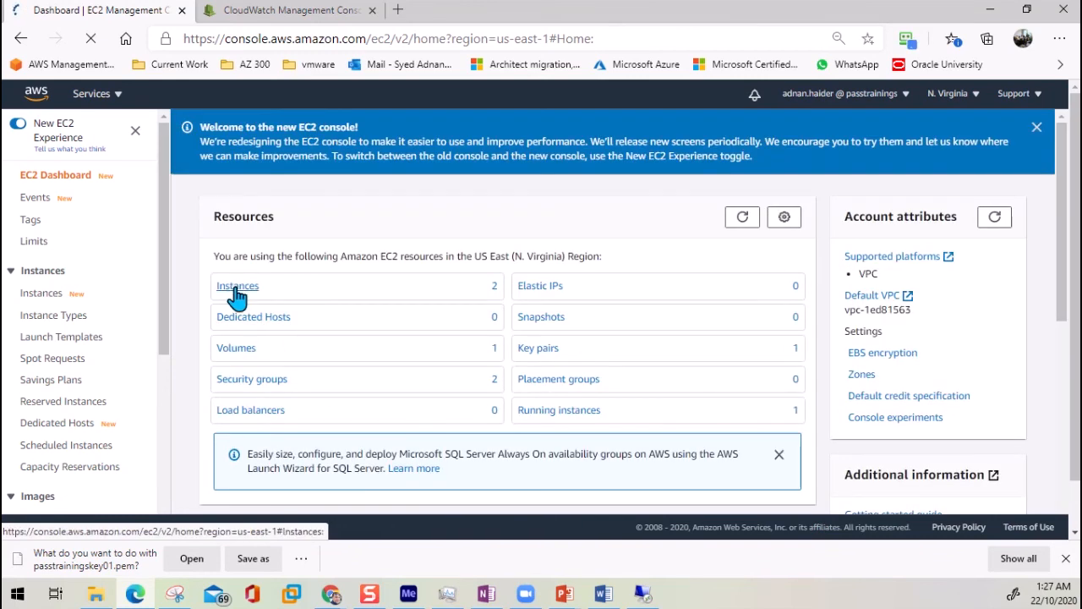
left_click(238, 287)
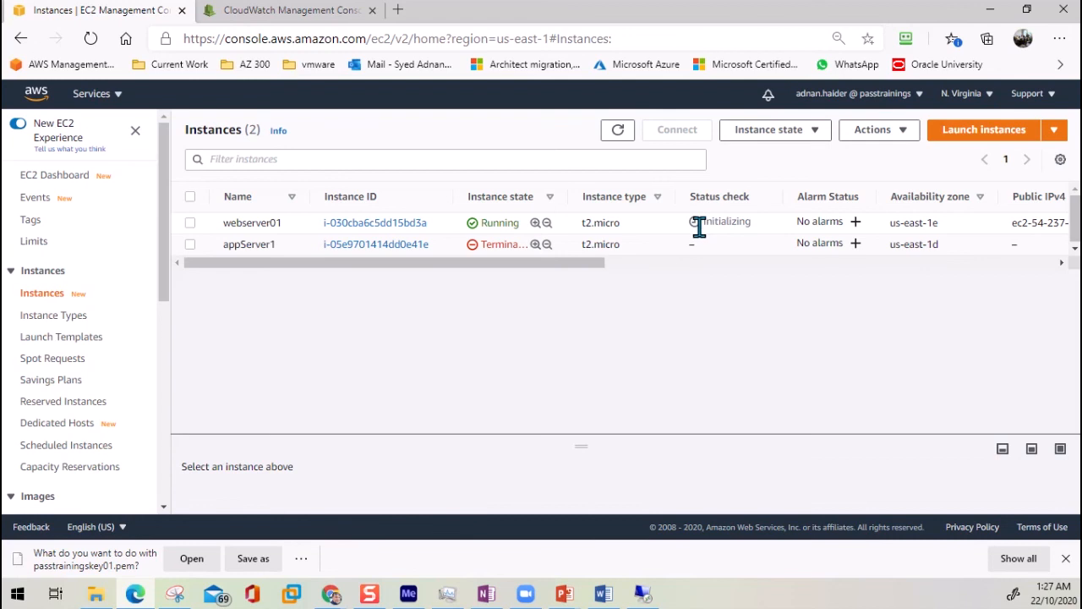
left_click(401, 227)
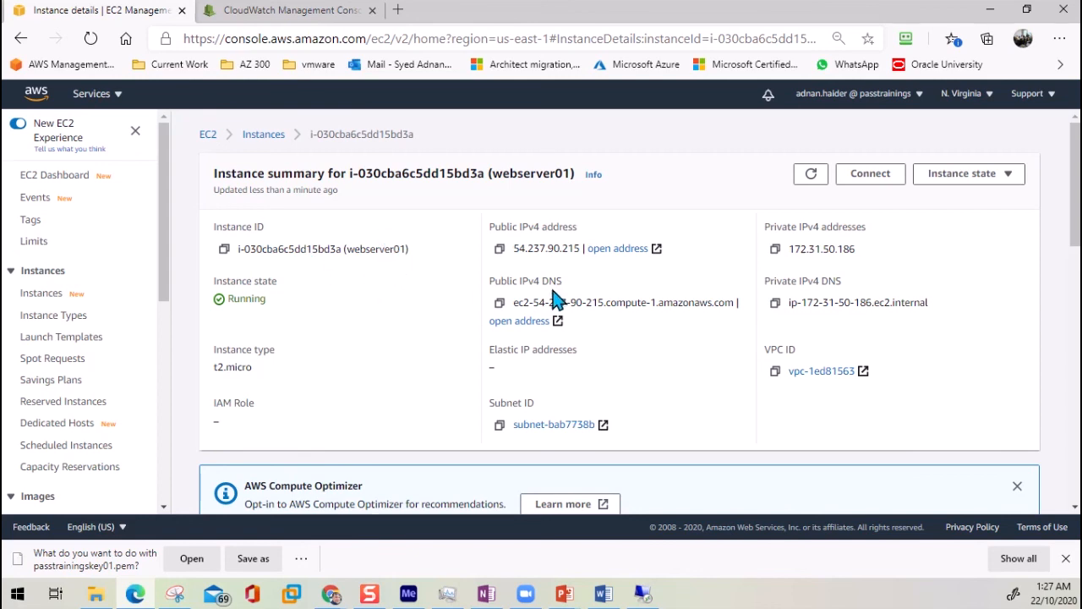
Review the webserver01 summary and instance details, including its addresses, AMI and key pair name.
scroll(647, 302, "down", 5)
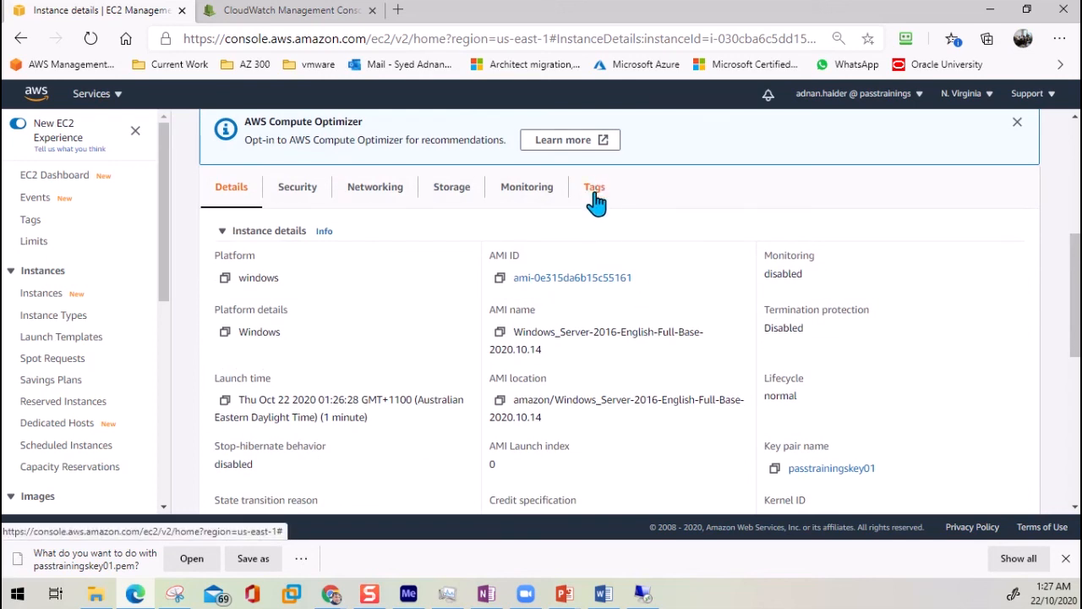
scroll(618, 223, "up", 5)
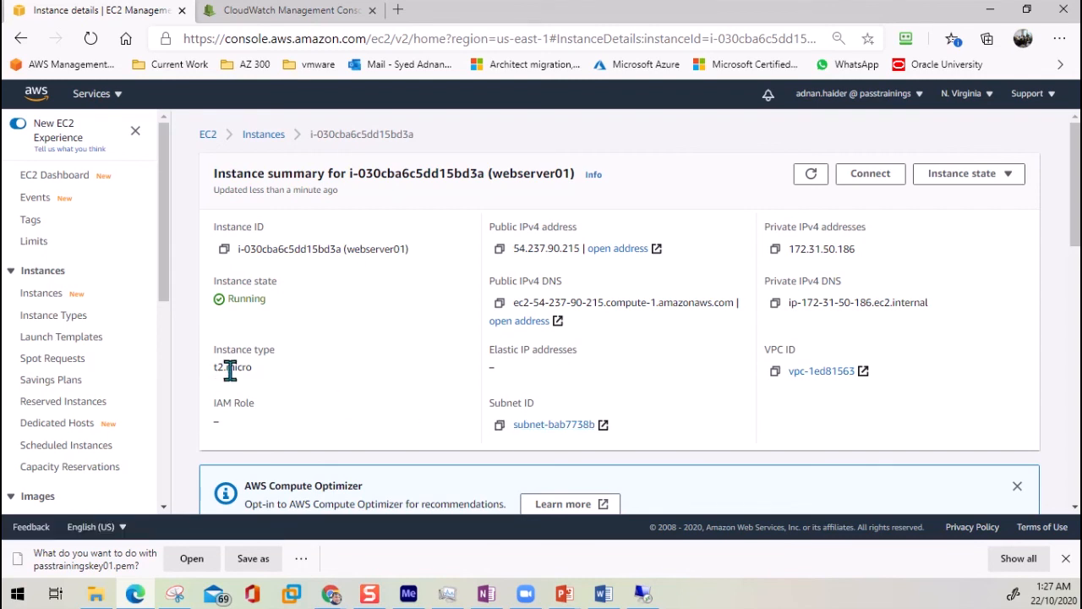
scroll(215, 372, "down", 4)
scroll(359, 309, "down", 2)
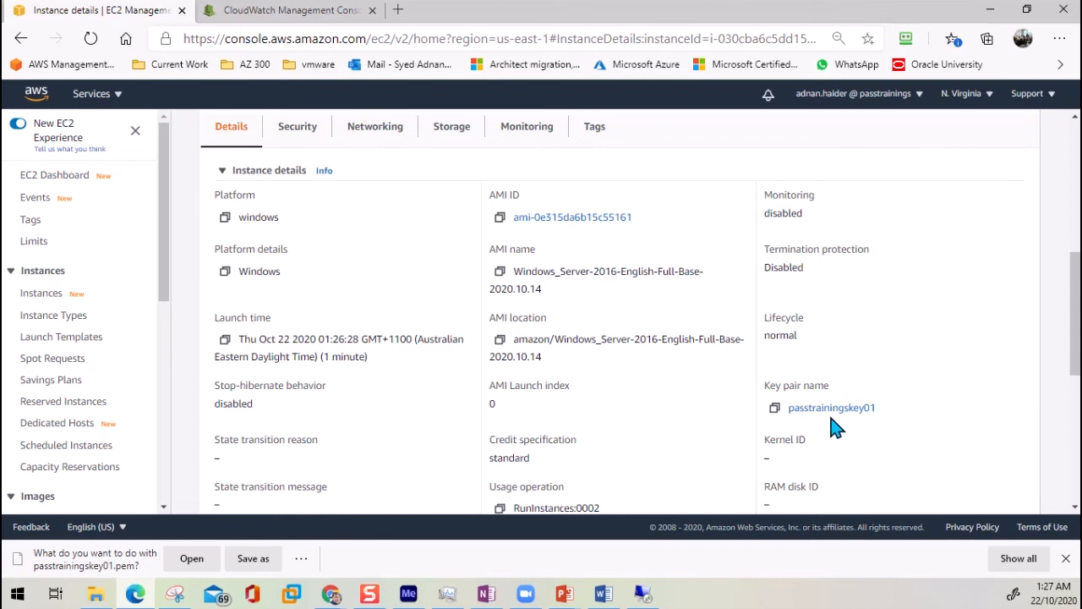
scroll(375, 367, "up", 3)
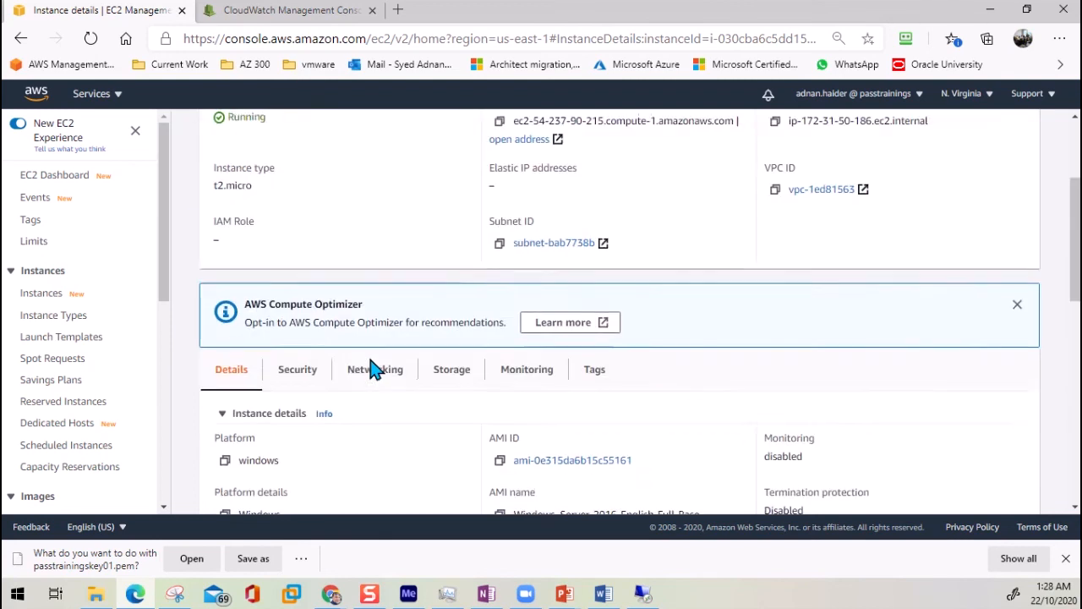
Examine the security details of webserver01, including its security group and its inbound and outbound rules.
scroll(375, 367, "down", 2)
left_click(298, 189)
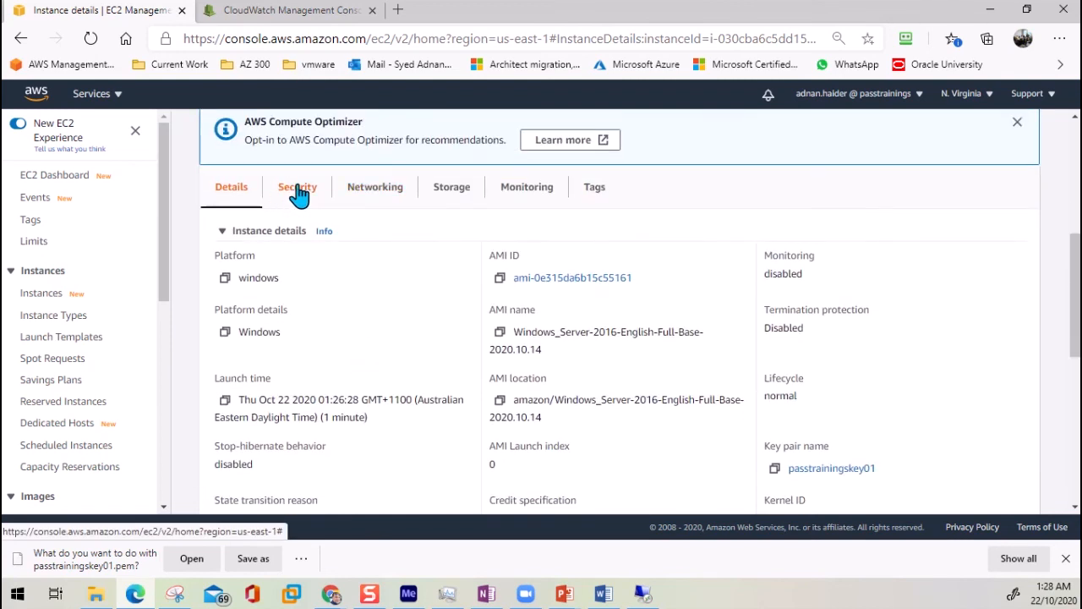
scroll(498, 352, "down", 2)
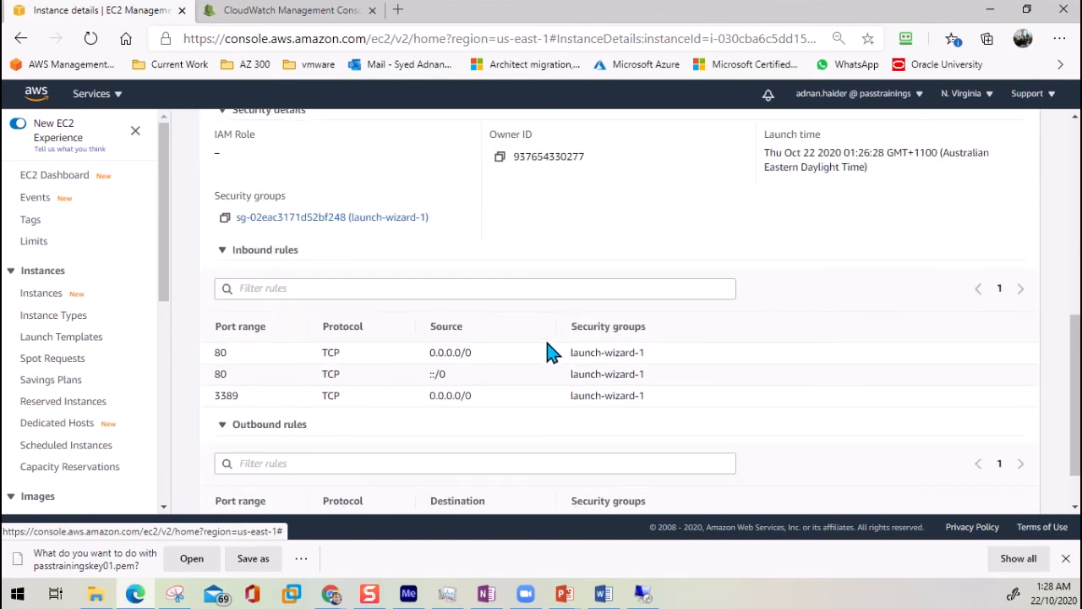
scroll(549, 351, "up", 3)
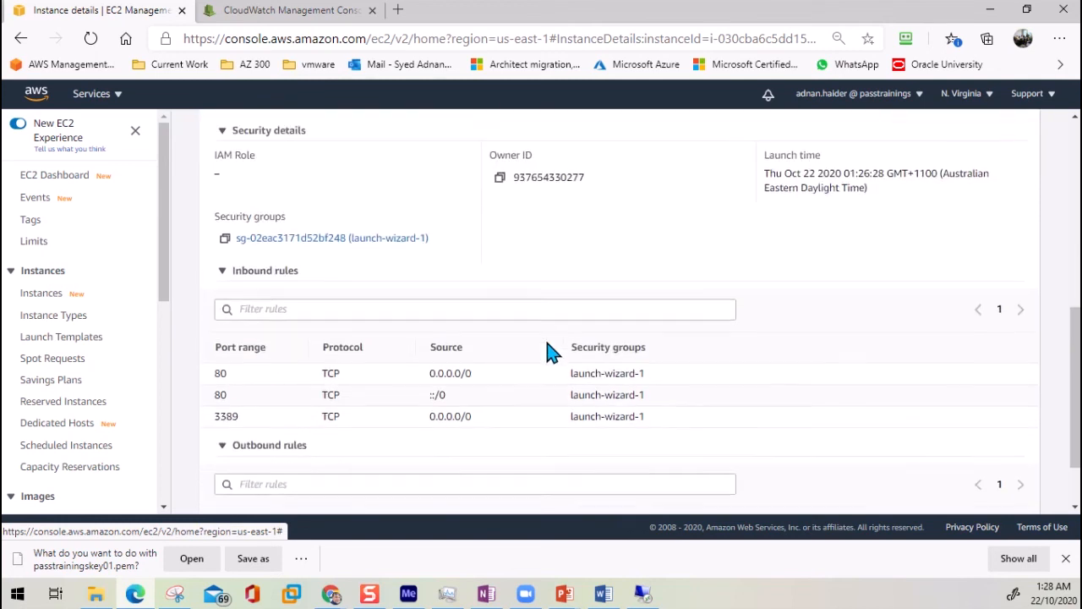
scroll(547, 343, "down", 4)
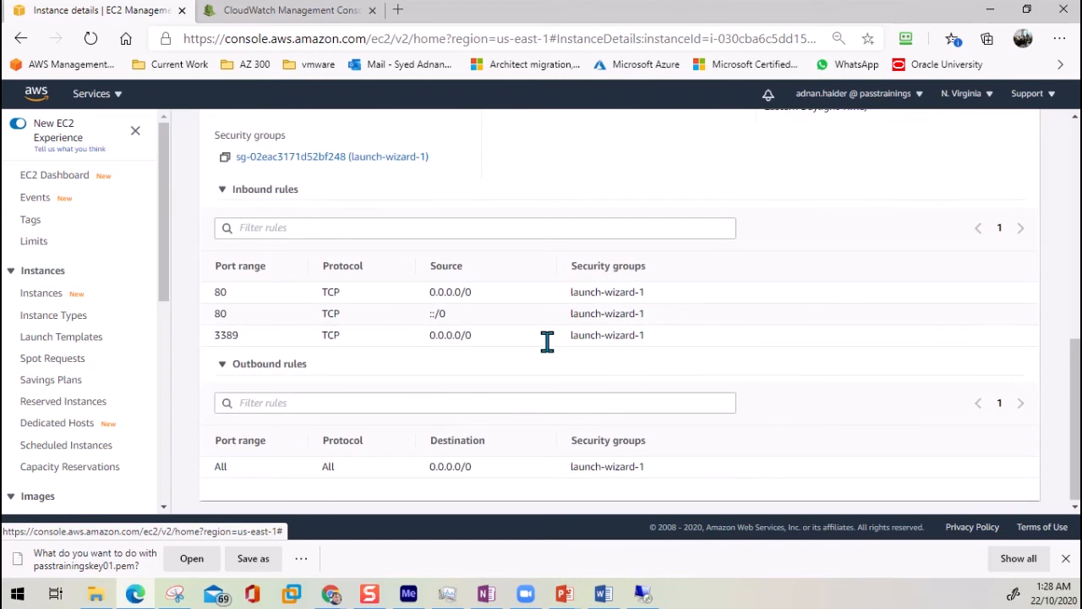
scroll(550, 348, "up", 5)
scroll(367, 446, "down", 2)
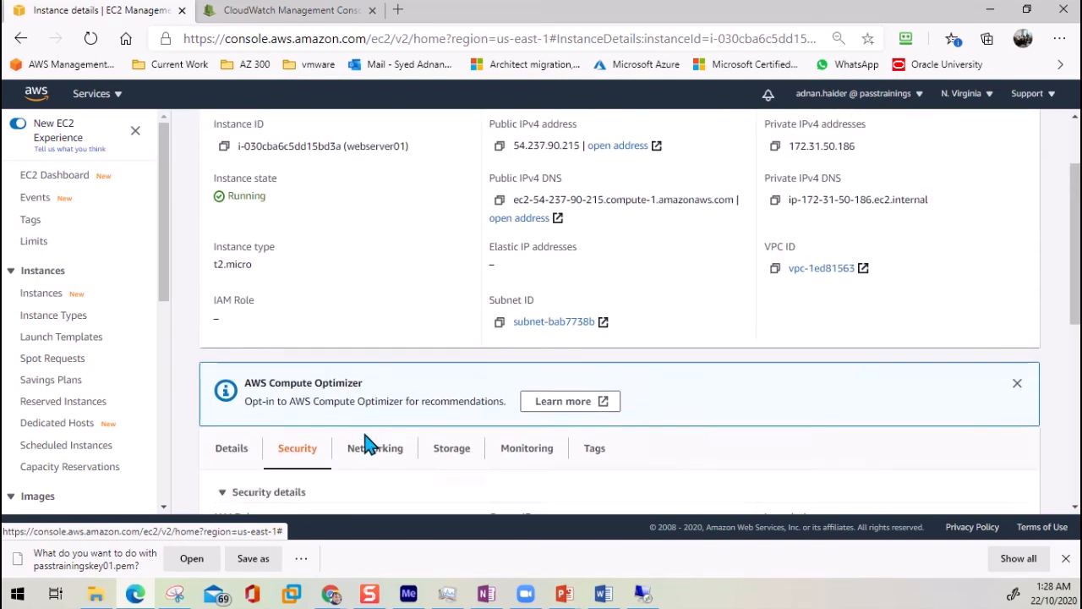
scroll(333, 418, "down", 3)
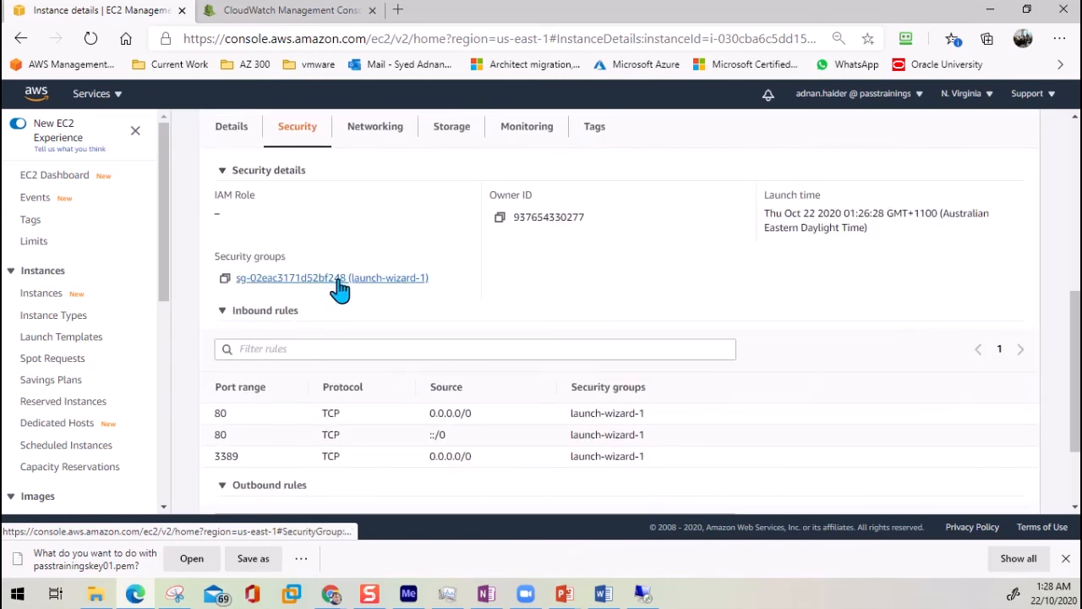
scroll(355, 262, "up", 1)
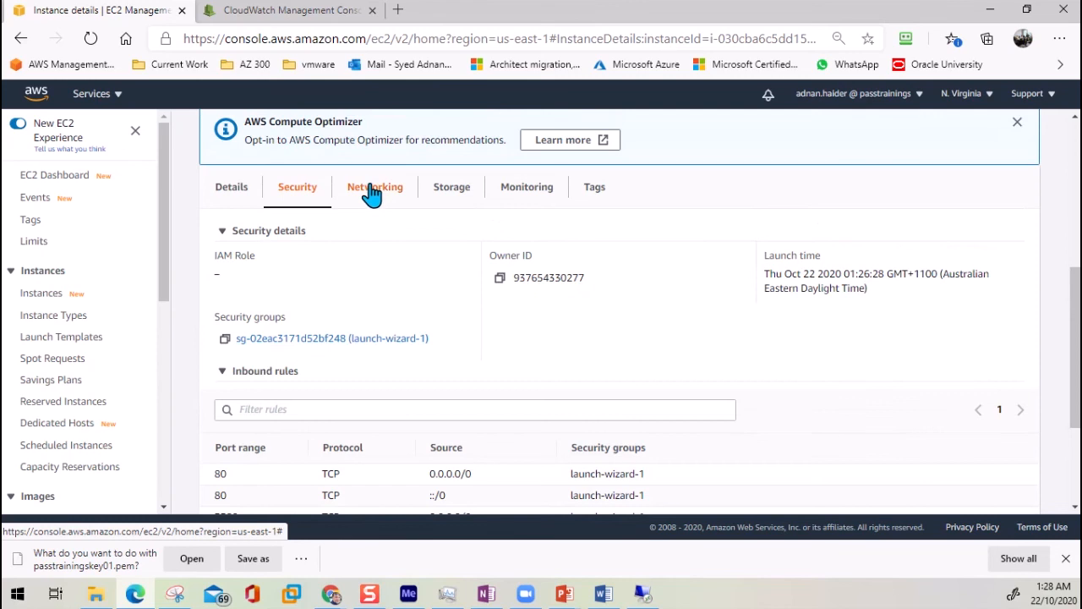
Look through the networking, storage, monitoring and tags information of webserver01.
left_click(370, 193)
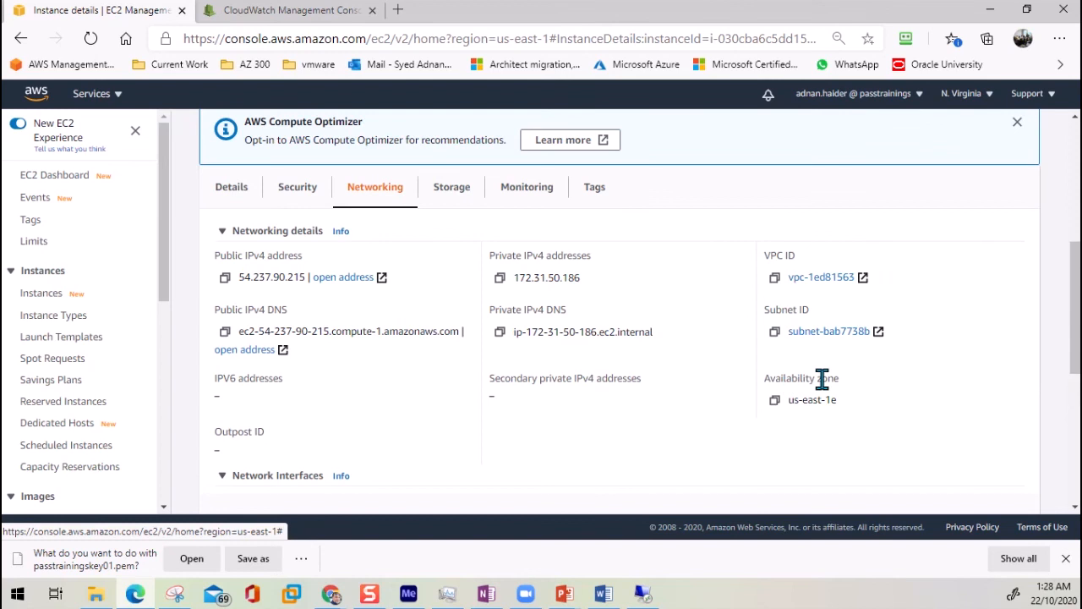
left_click(453, 190)
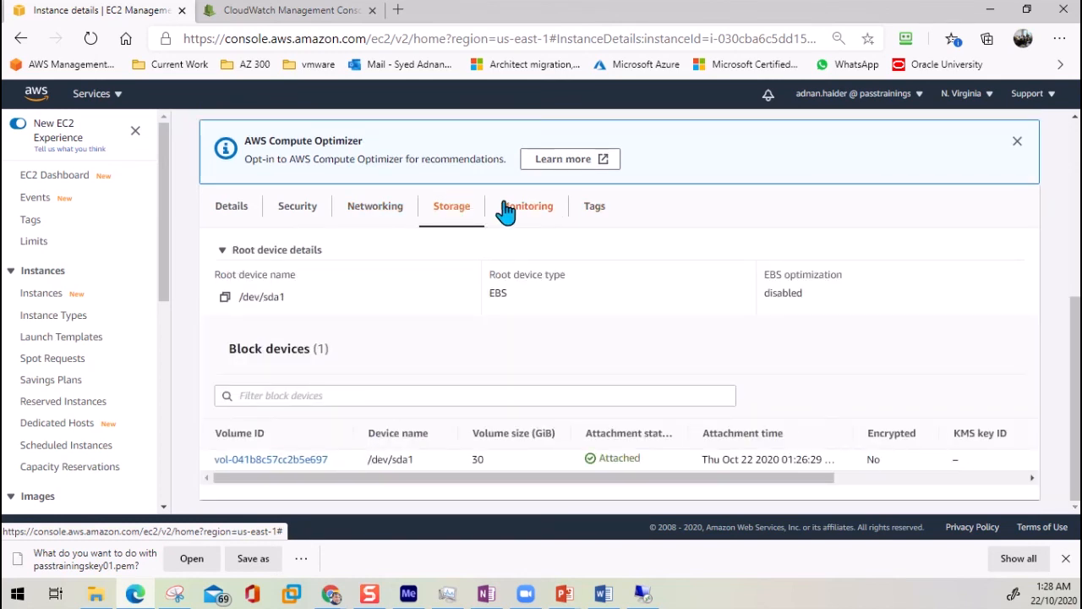
left_click(534, 212)
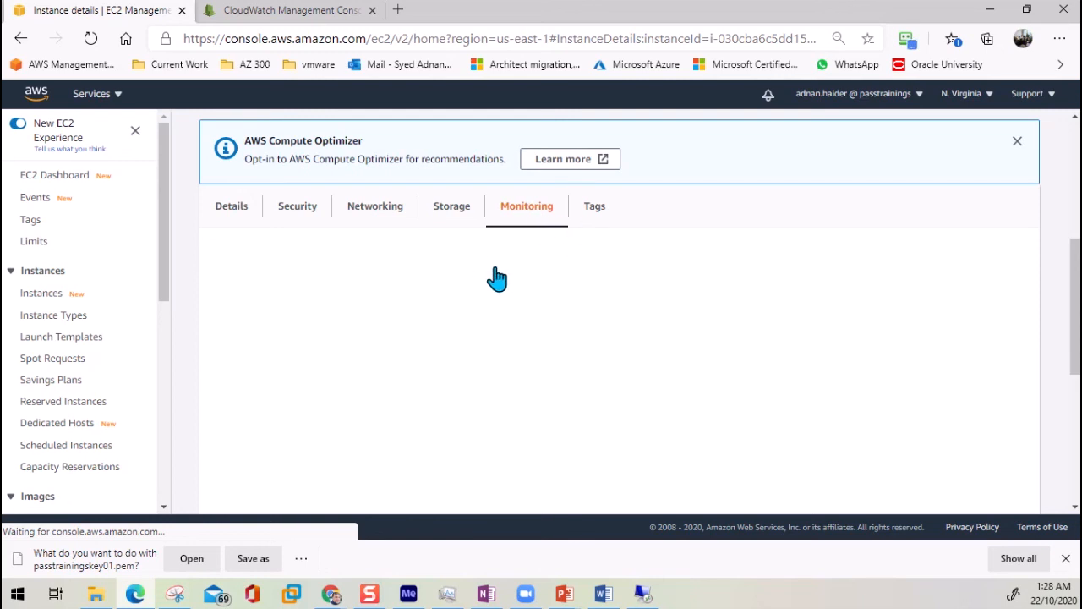
scroll(629, 307, "down", 2)
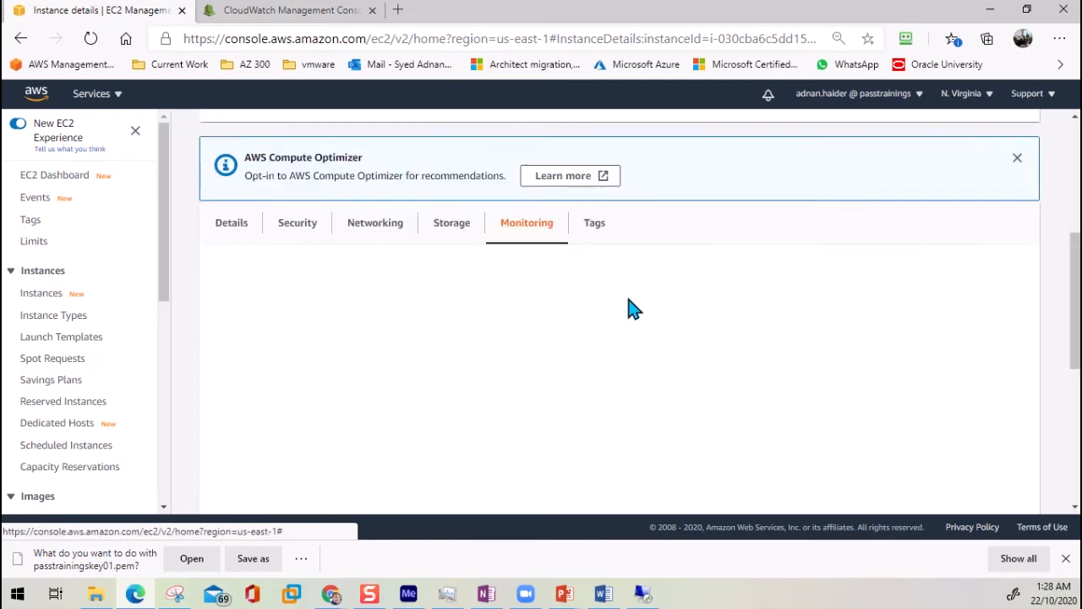
scroll(629, 307, "down", 1)
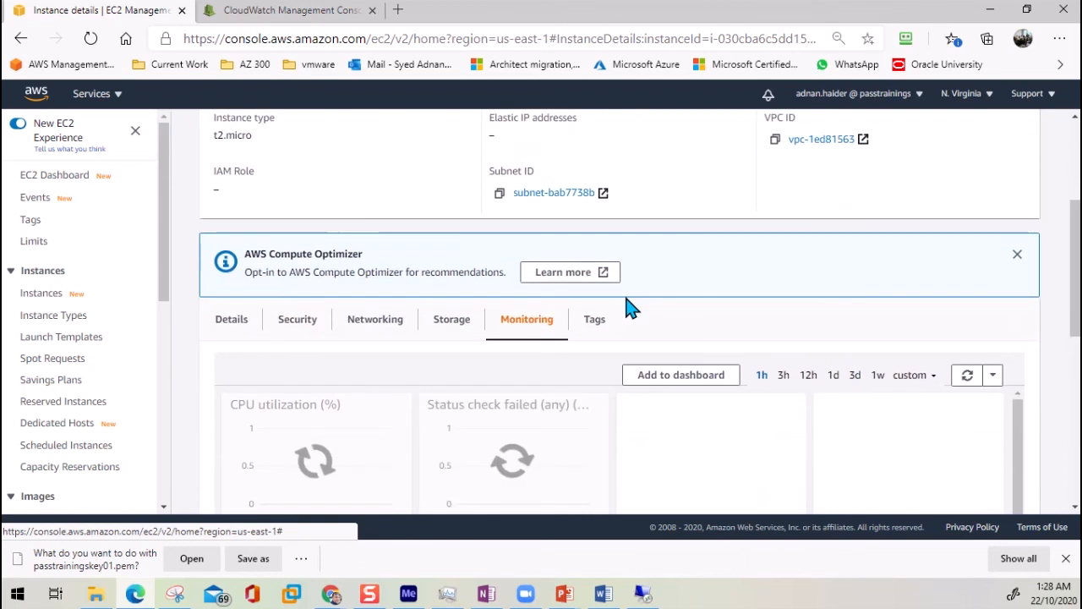
scroll(628, 307, "down", 2)
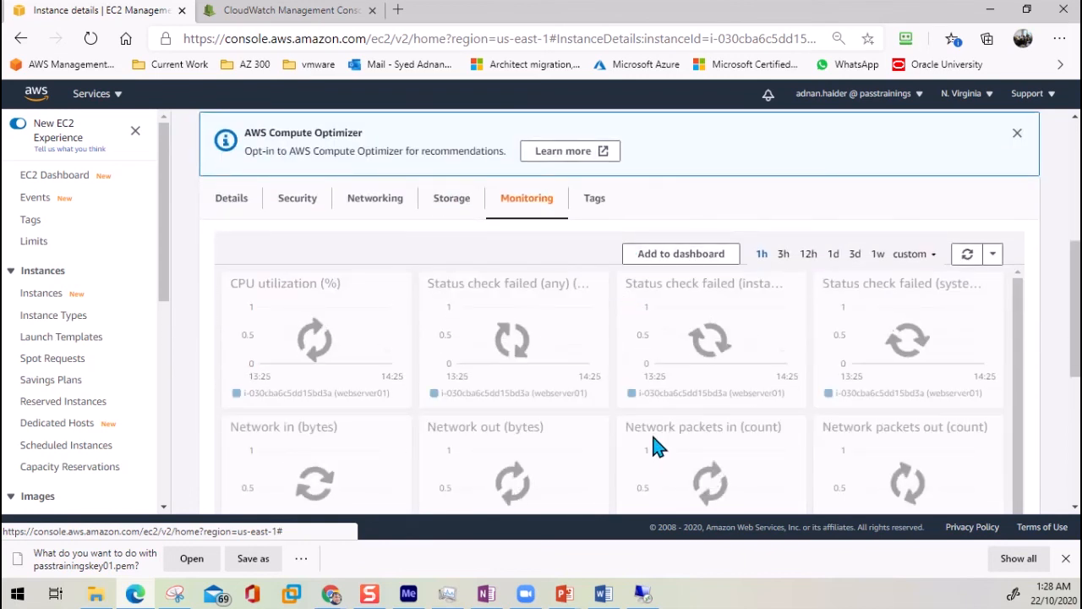
scroll(640, 439, "up", 1)
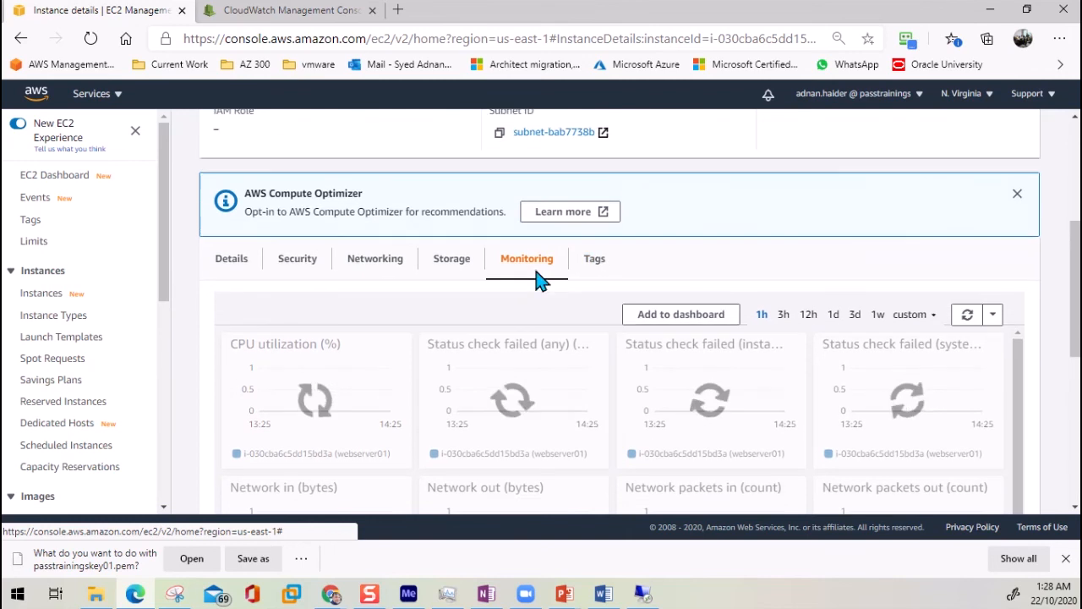
left_click(596, 262)
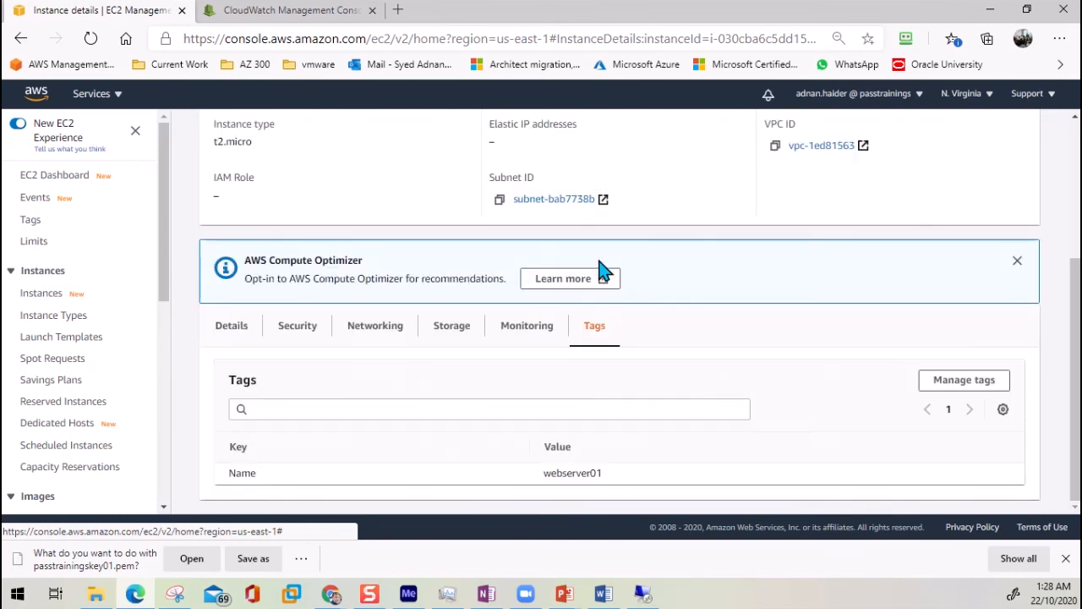
Return to the instances list, select webserver01, and view its status checks in an enlarged details pane.
scroll(599, 270, "up", 4)
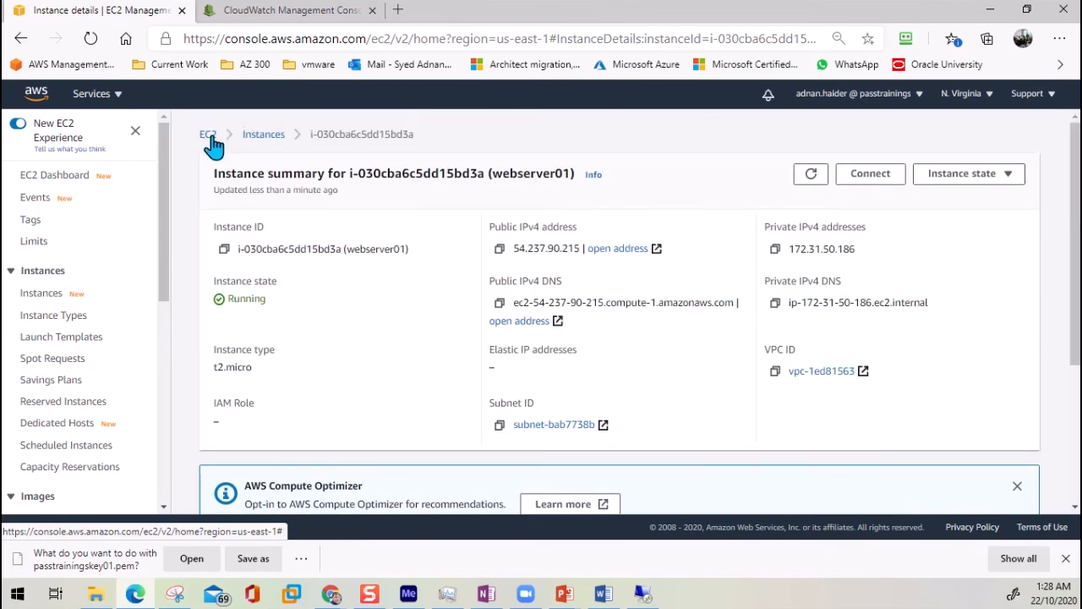
left_click(266, 138)
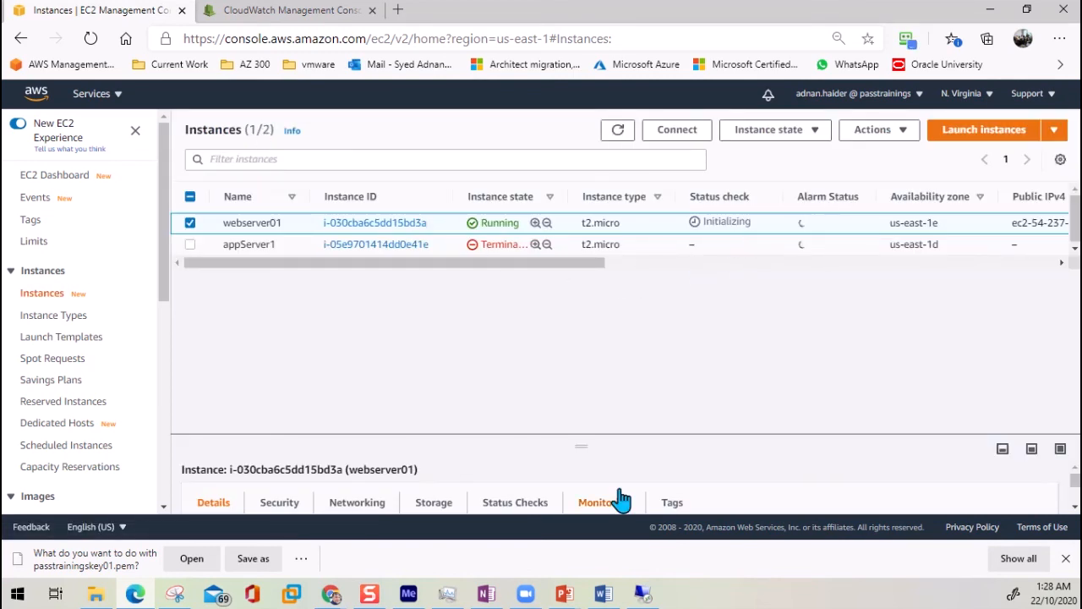
left_click_drag(580, 444, 551, 359)
left_click(511, 414)
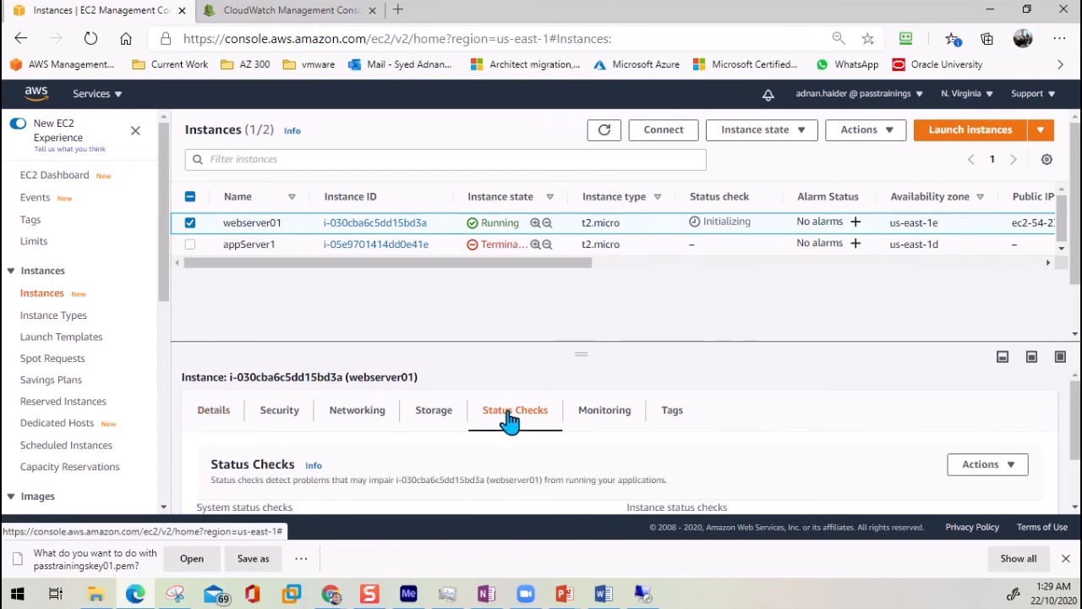
scroll(541, 465, "down", 1)
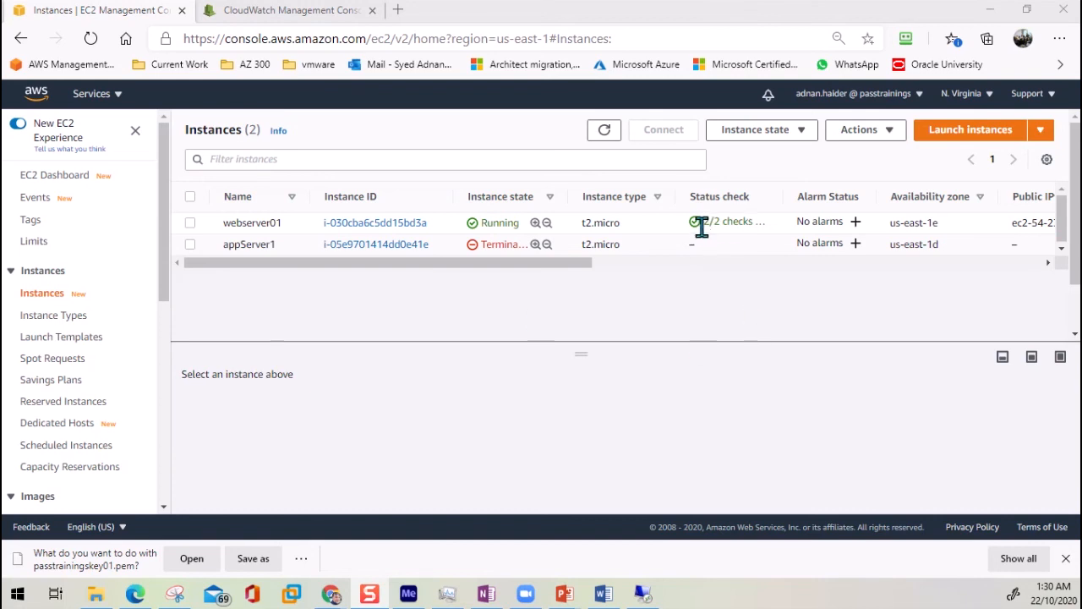
Refresh the instances list and select webserver01.
left_click(603, 131)
left_click(602, 132)
left_click(191, 225)
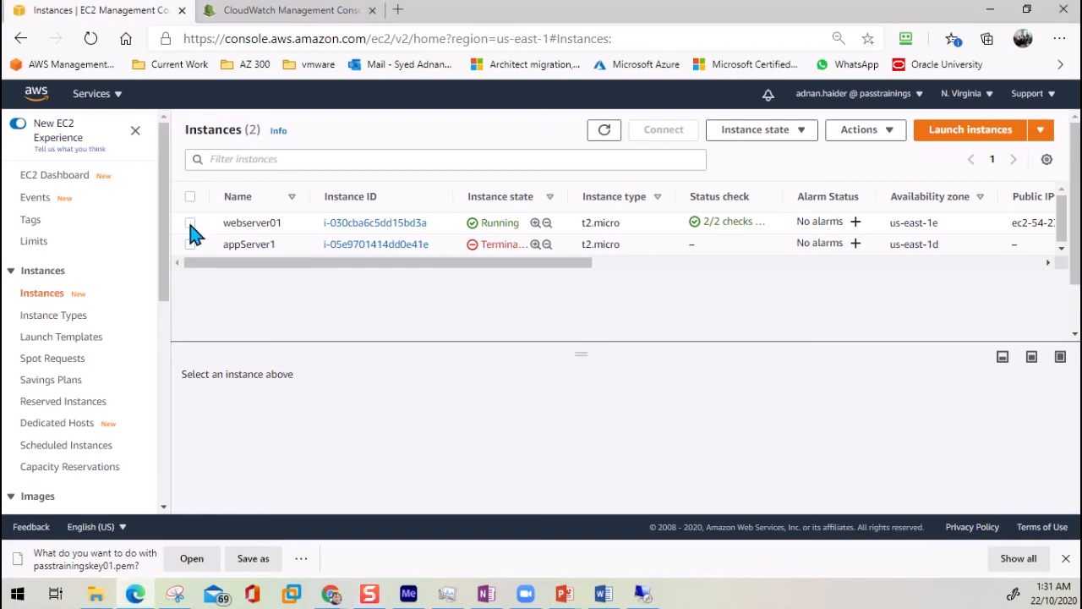
left_click(191, 224)
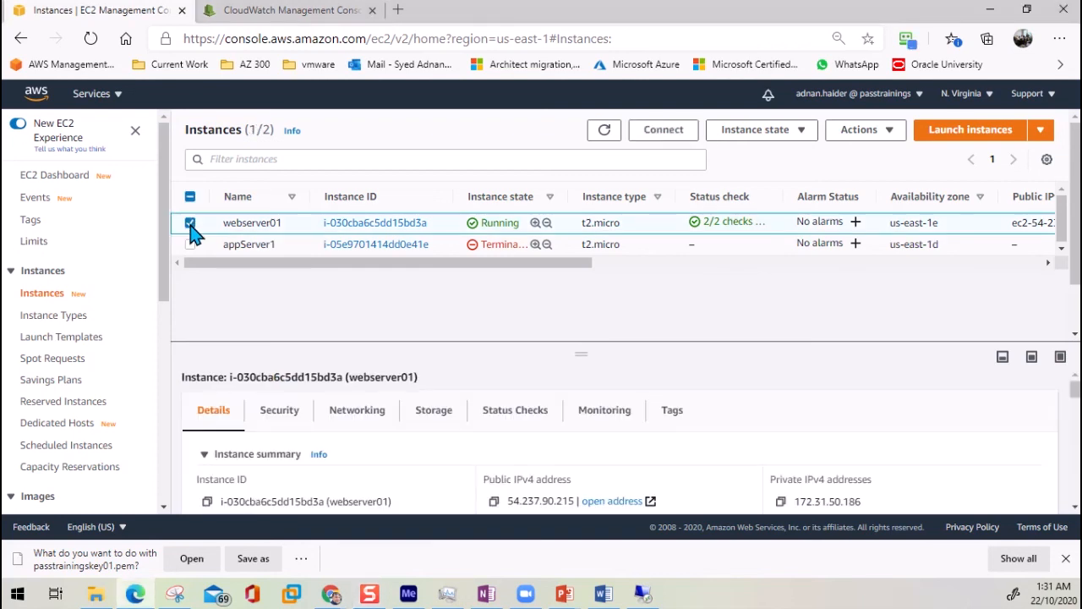
Open the connection options for webserver01 and download its remote desktop file for the RDP client.
left_click(682, 136)
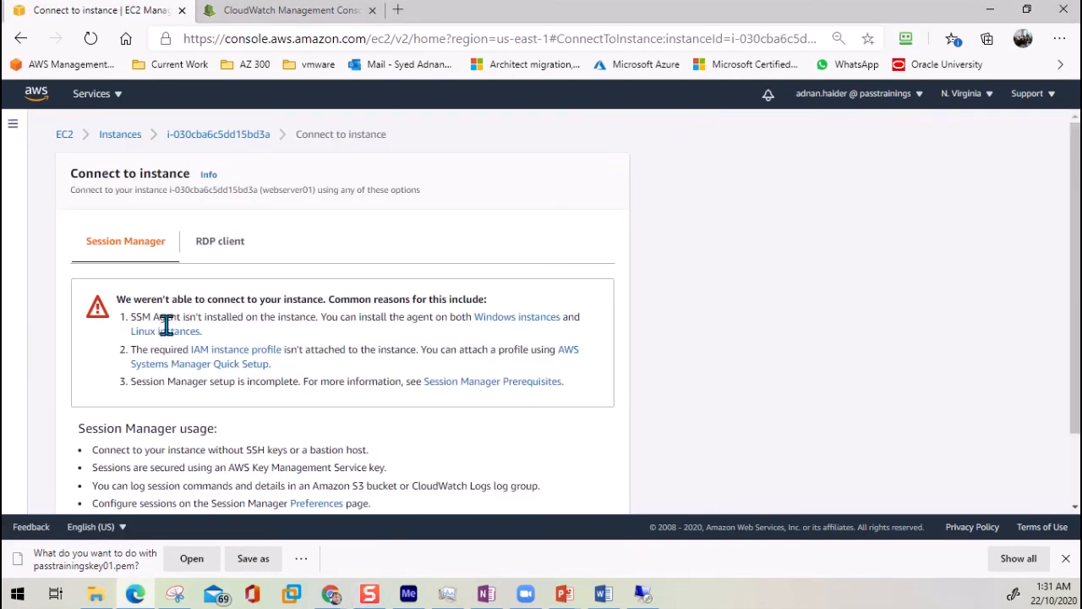
left_click(213, 250)
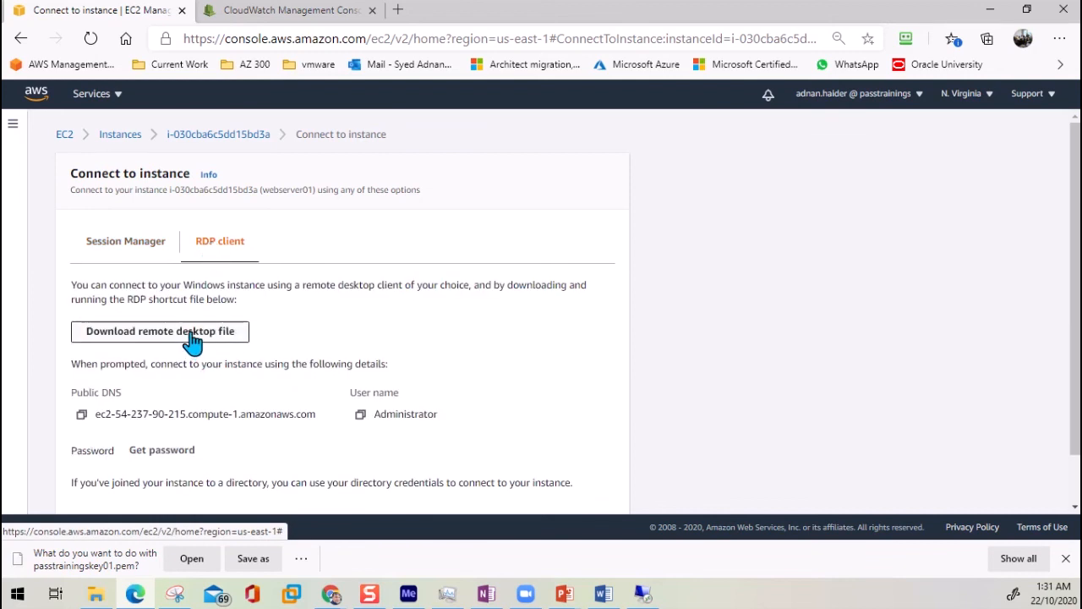
scroll(193, 338, "down", 1)
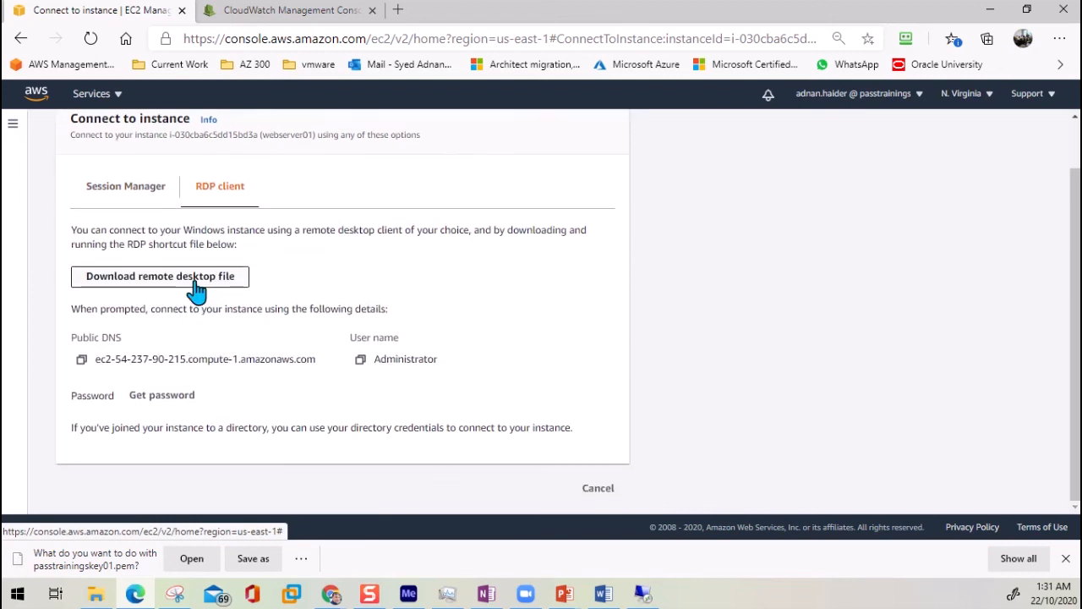
left_click(207, 284)
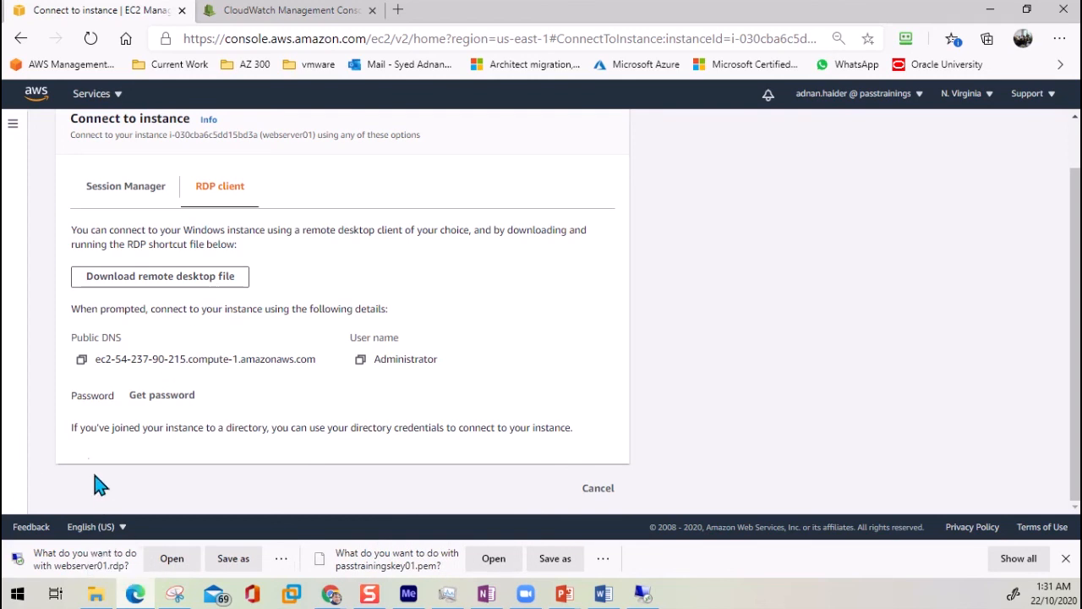
Start retrieving the instance's Windows password and save the passtrainingskey01 PEM file to the Downloads folder.
left_click(165, 401)
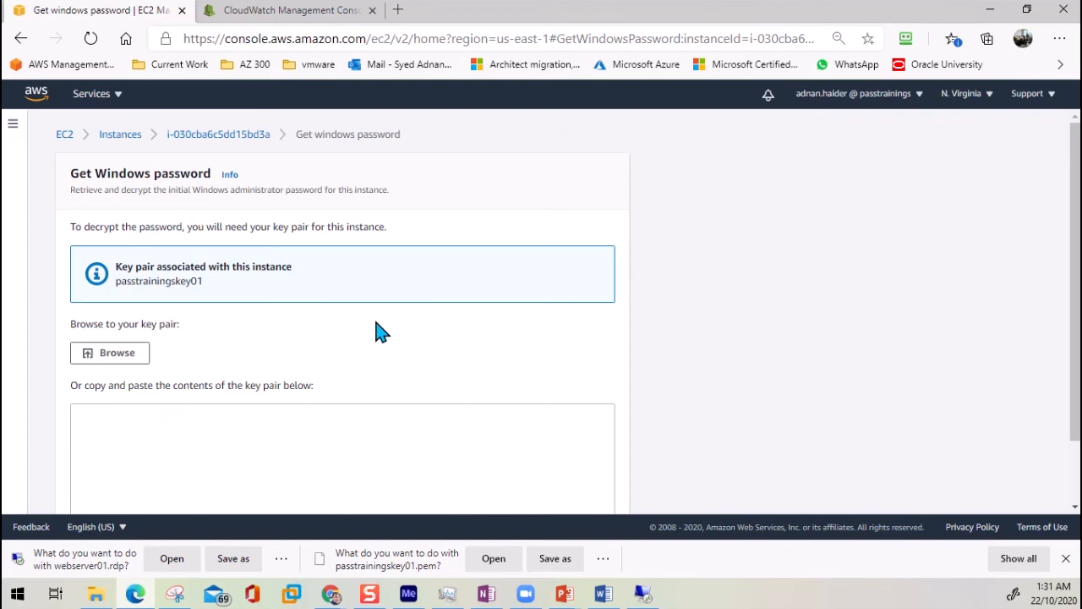
scroll(379, 331, "down", 1)
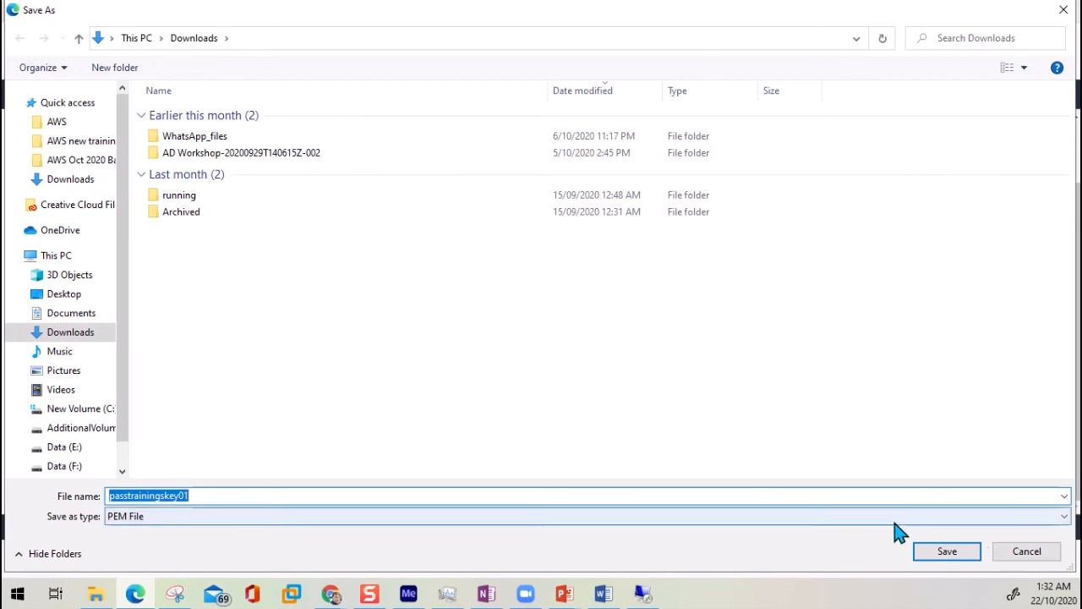
left_click(957, 556)
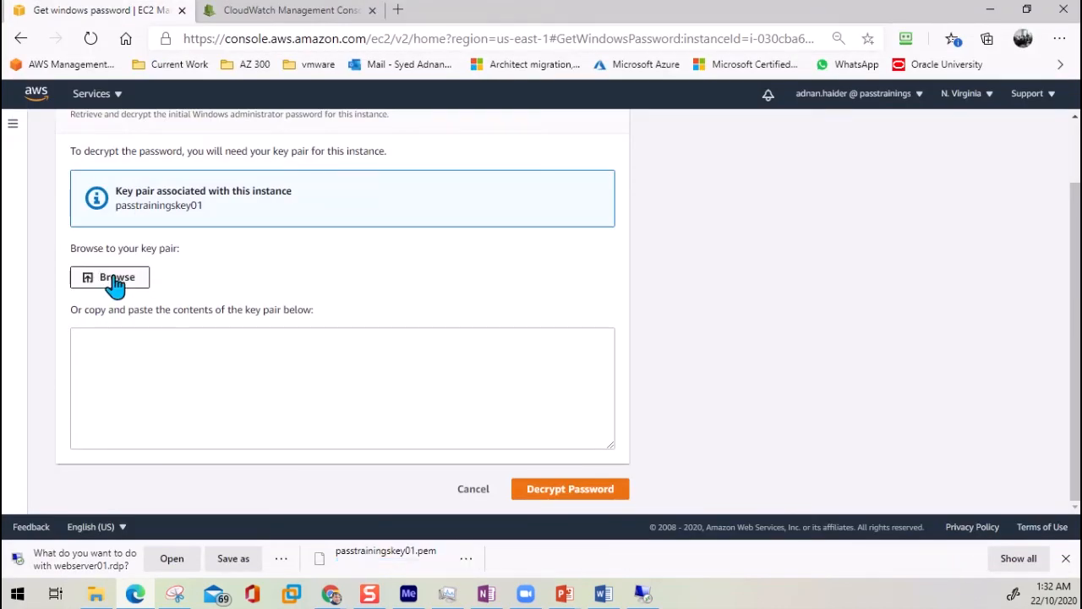
Load passtrainingskey01.pem from the Downloads folder as the key pair and review the loaded key contents.
left_click(123, 282)
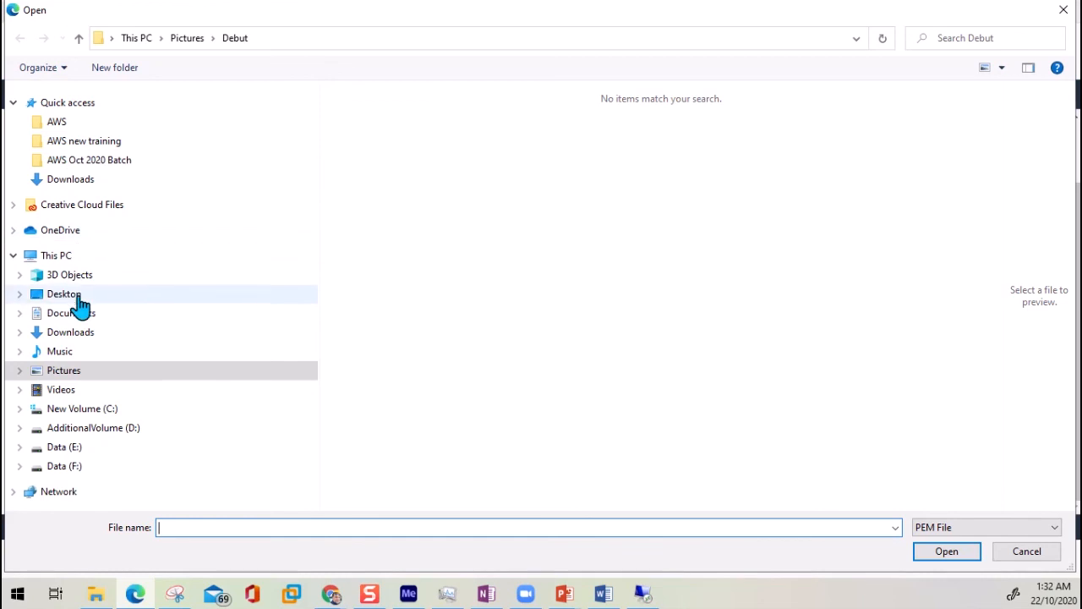
left_click(76, 335)
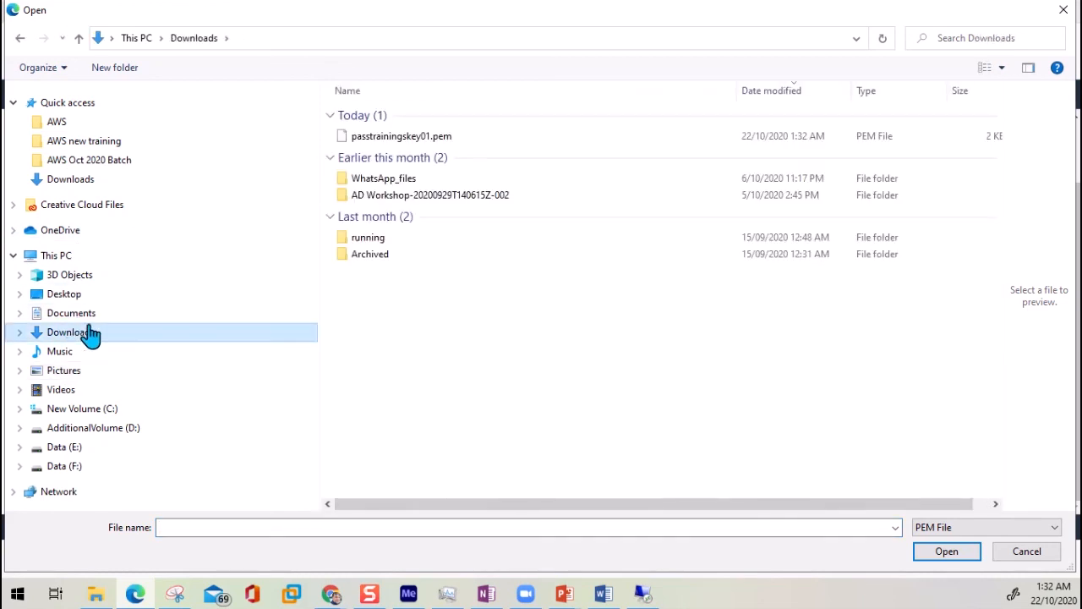
left_click(411, 140)
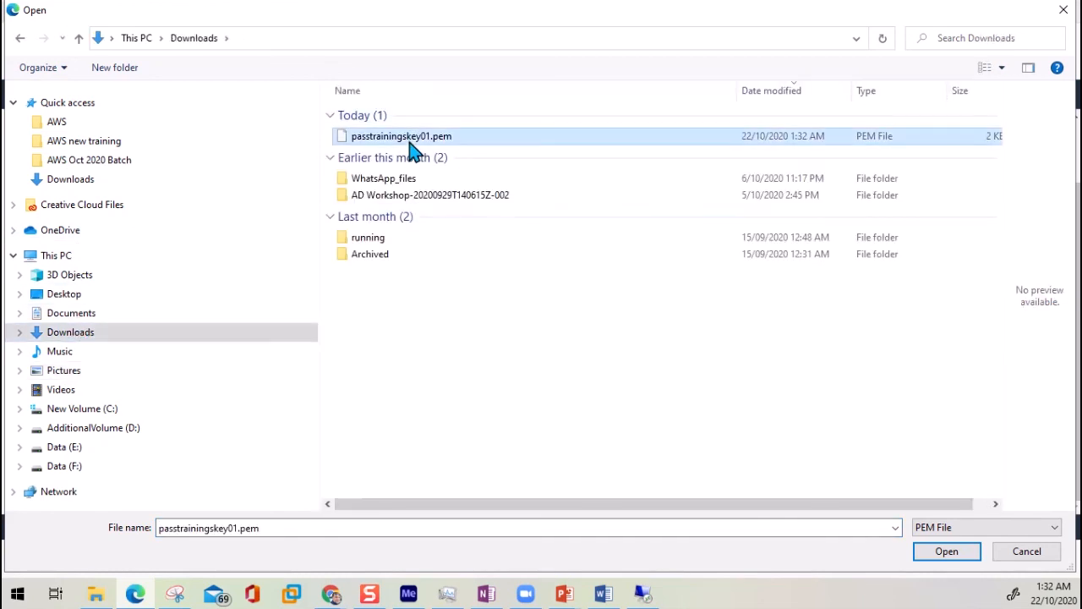
left_click(964, 557)
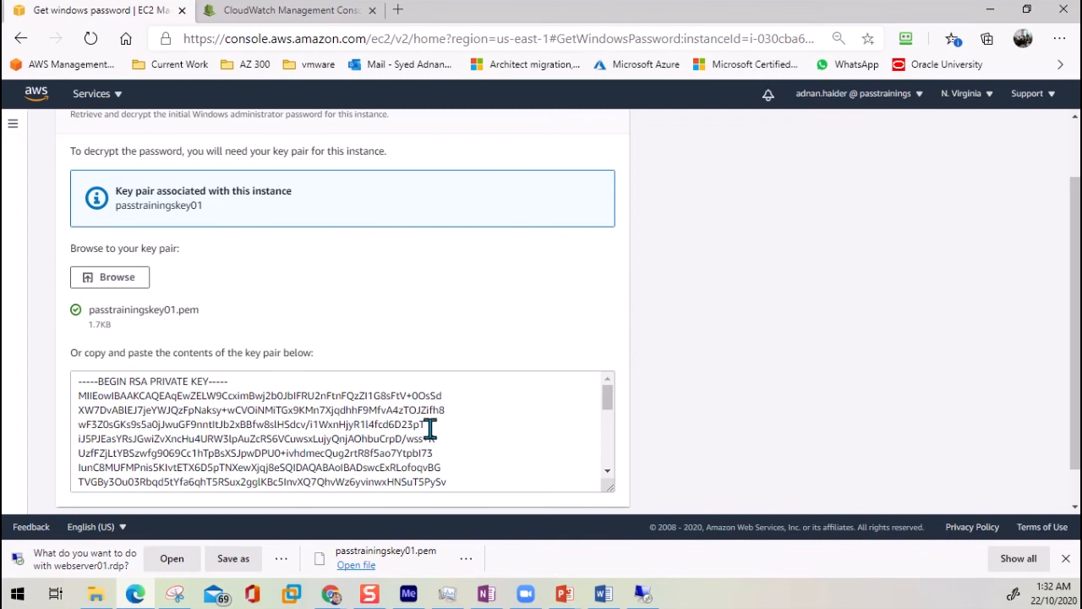
scroll(431, 426, "down", 3)
scroll(498, 465, "down", 5)
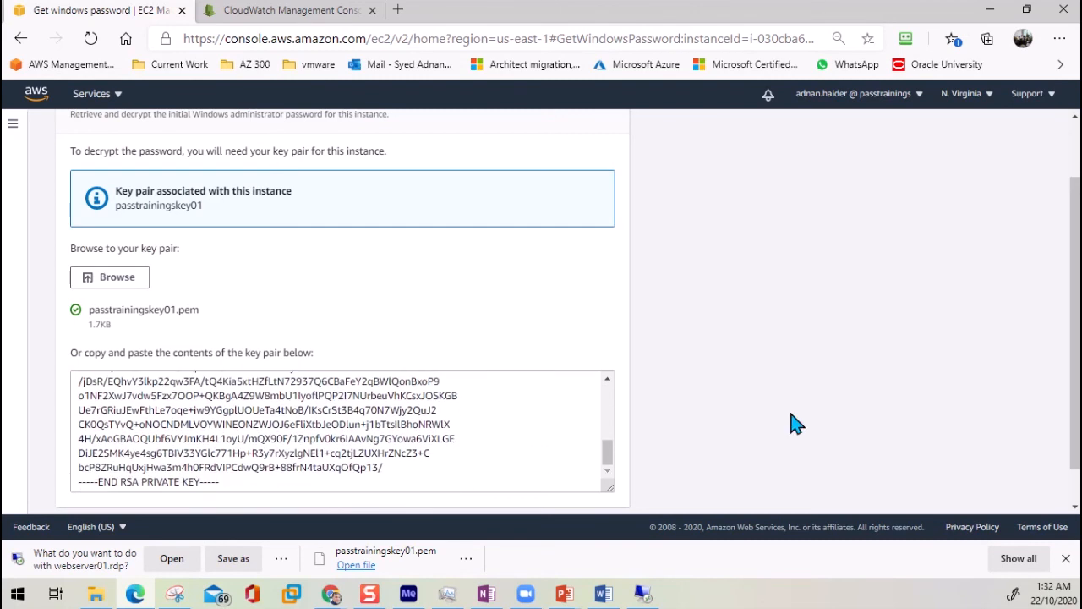
Decrypt the Windows administrator password with the loaded key pair and copy it.
scroll(808, 418, "down", 1)
left_click(619, 499)
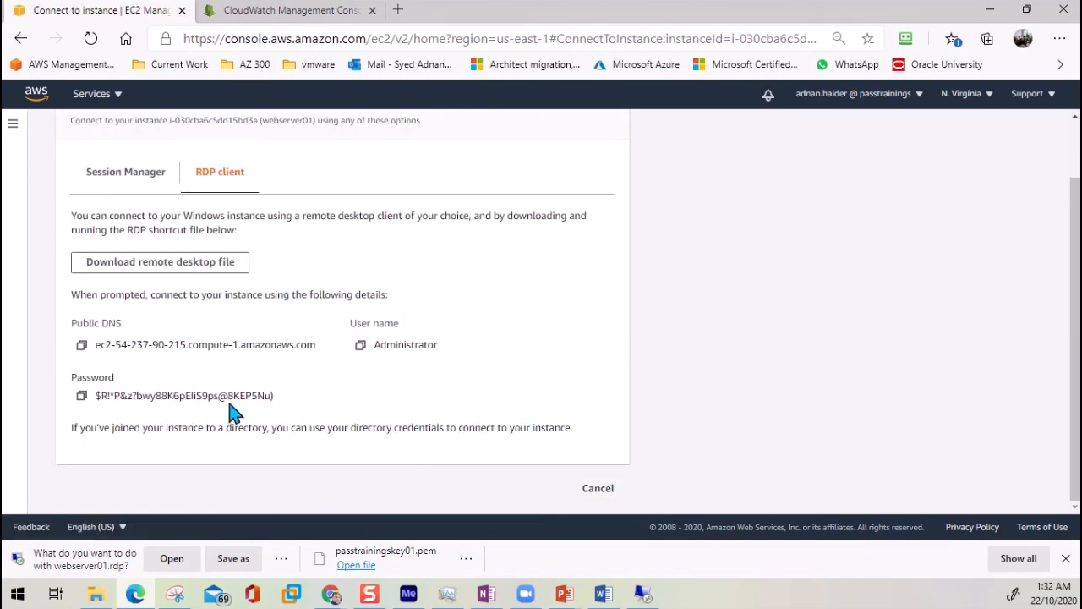
left_click(82, 396)
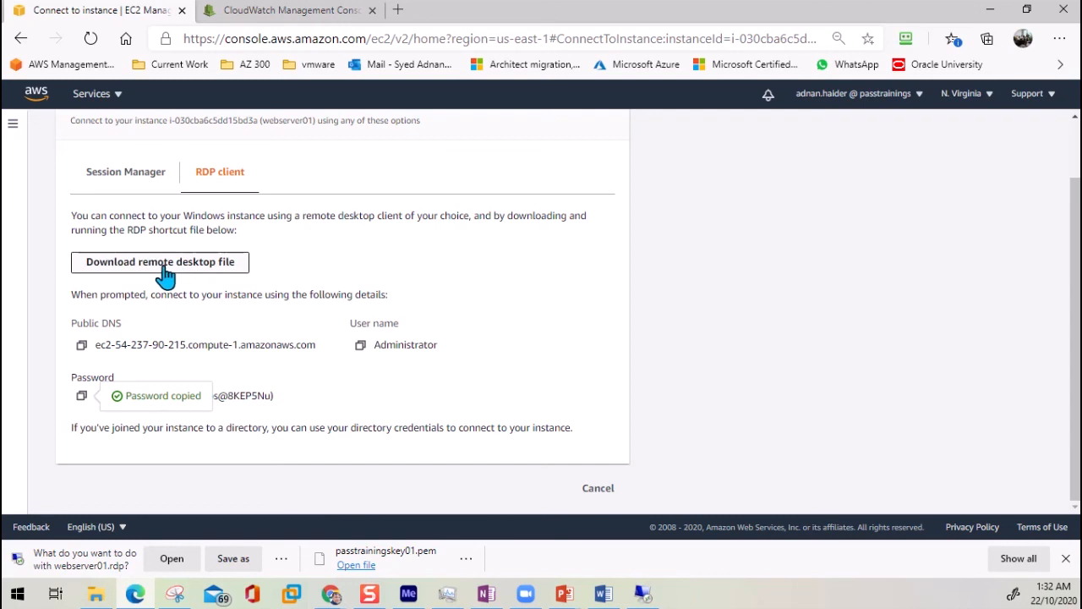
Connect through the downloaded webserver01.rdp file, pasting the Administrator account password and accepting the untrusted publisher and certificate.
left_click(175, 562)
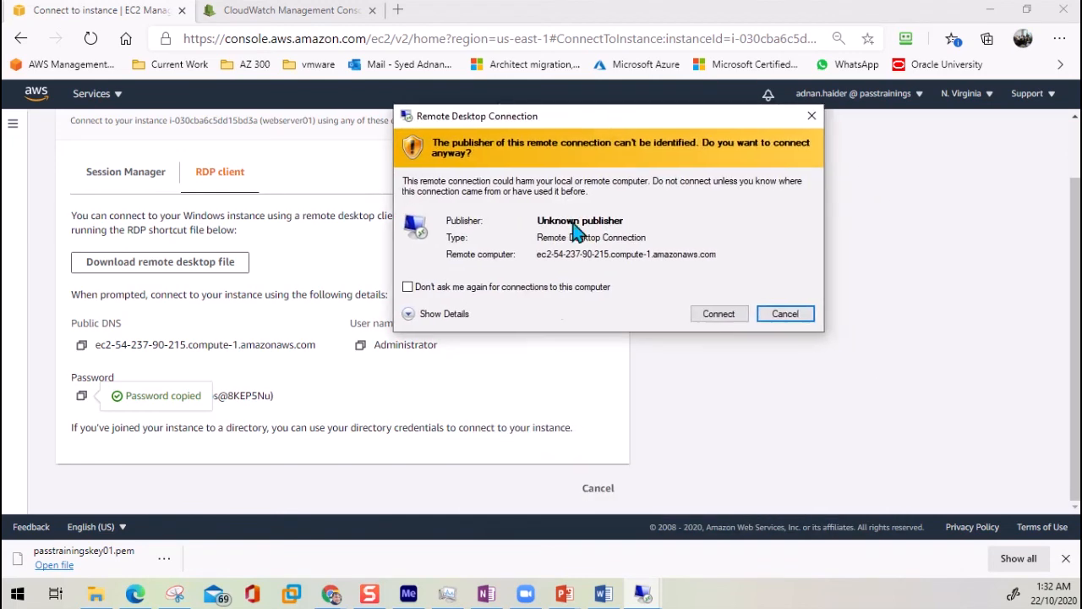
left_click(720, 313)
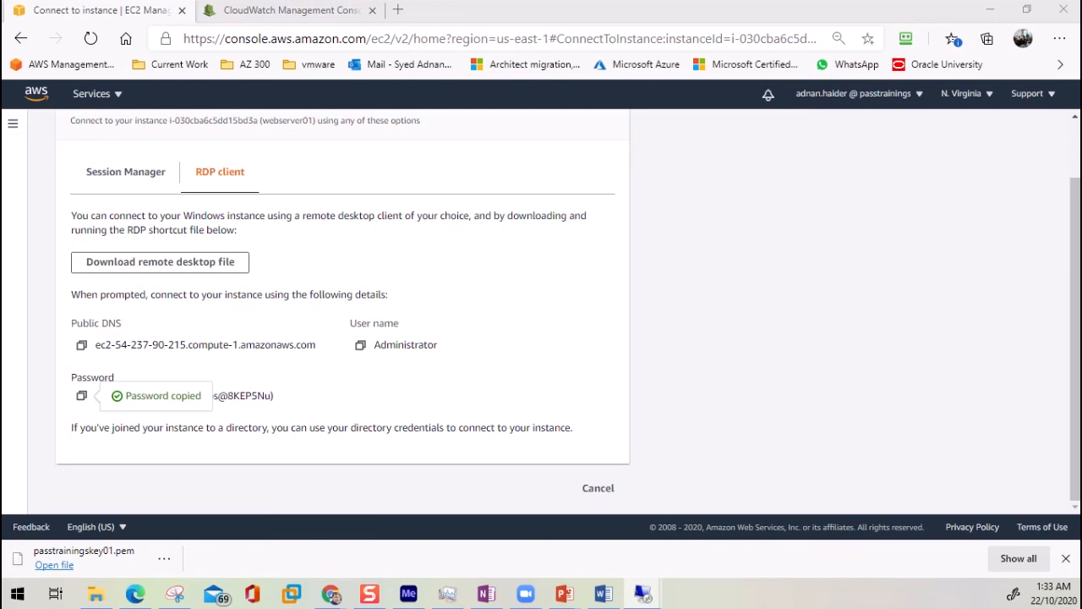
left_click_drag(1081, 186, 652, 136)
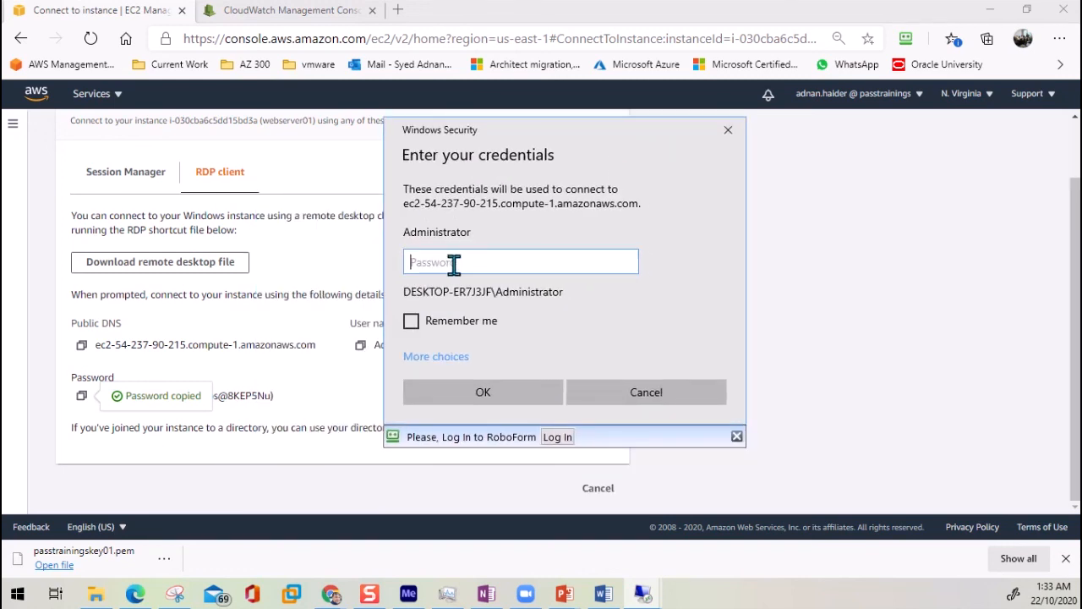
key("ctrl+v")
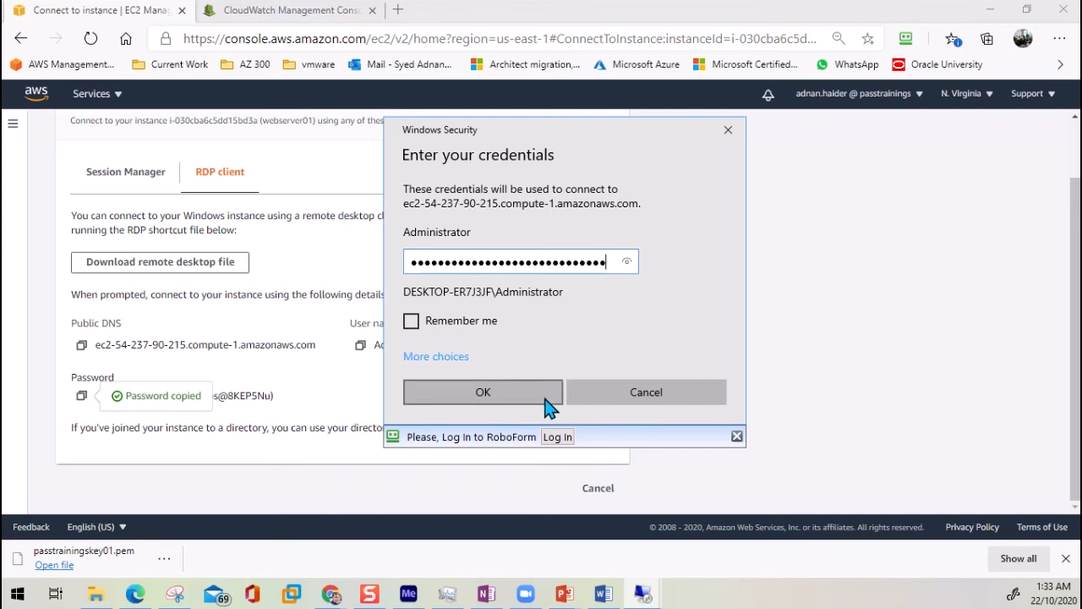
left_click(510, 394)
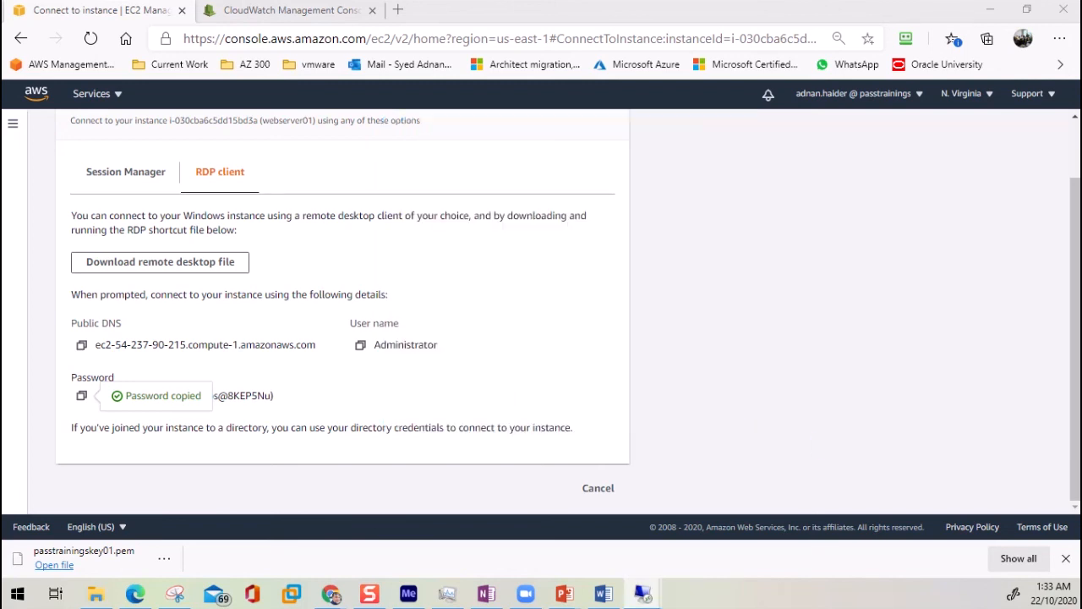
left_click_drag(1081, 183, 640, 93)
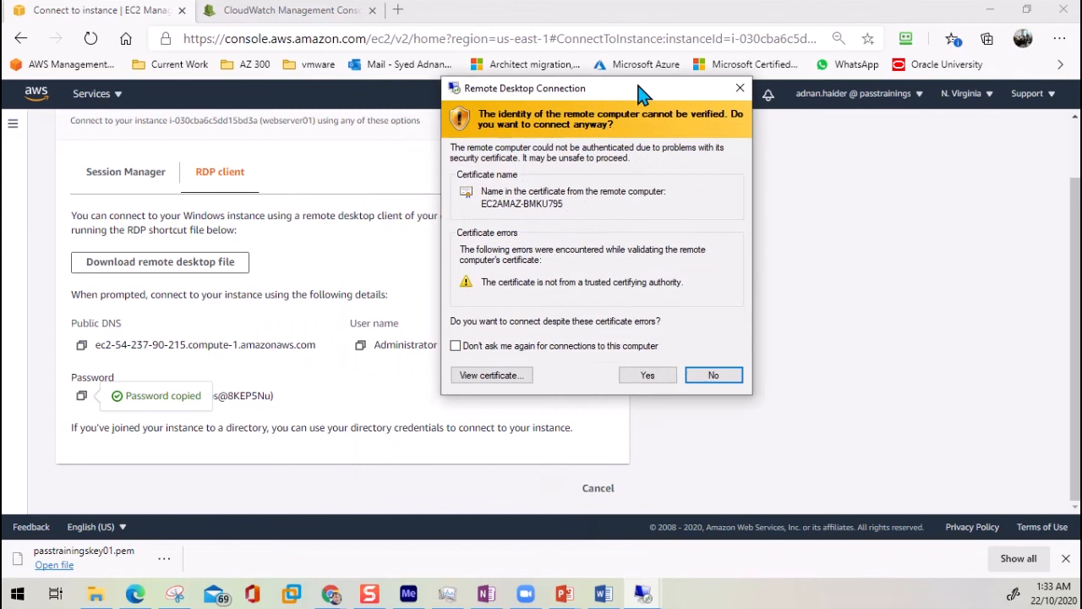
left_click(649, 377)
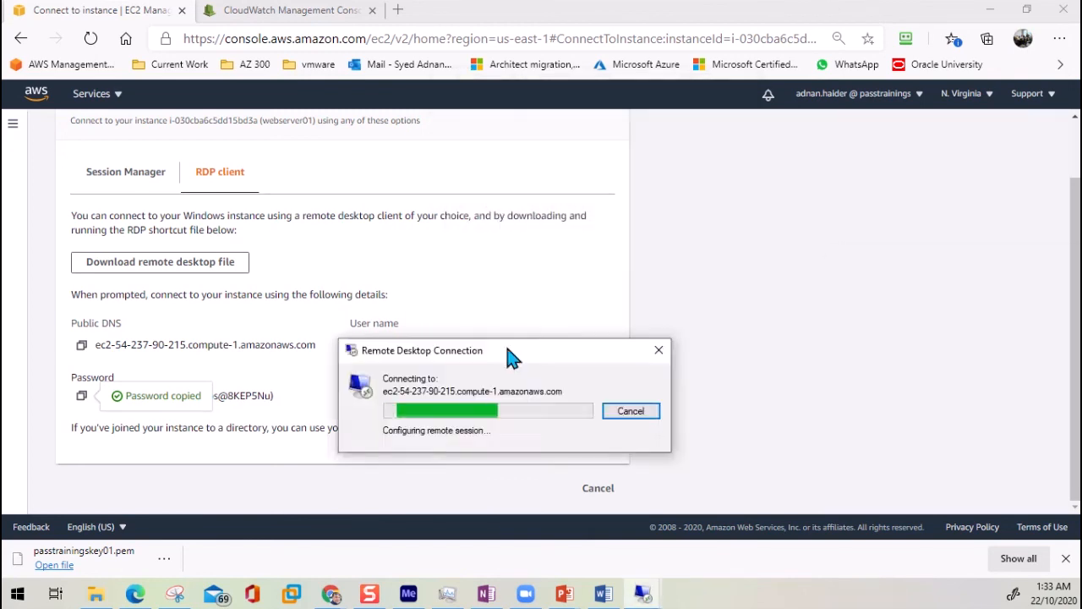
Bring the webserver01 Remote Desktop session onto the main display and restore it from full screen to a window.
left_click_drag(512, 349, 640, 141)
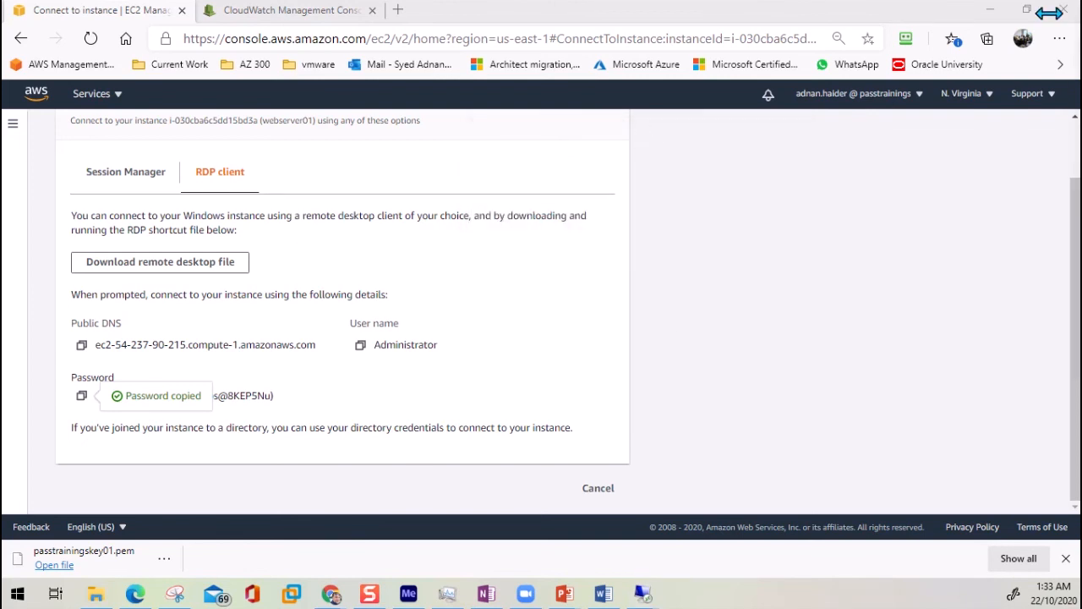
left_click_drag(1048, 12, 872, 259)
left_click_drag(1081, 4, 742, 41)
double_click(740, 42)
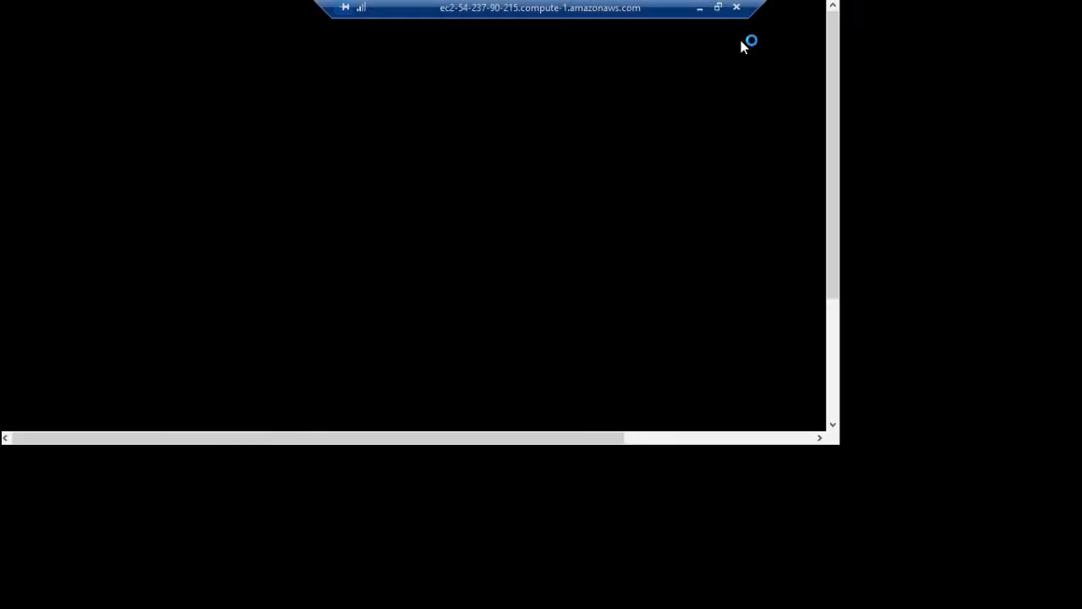
double_click(660, 12)
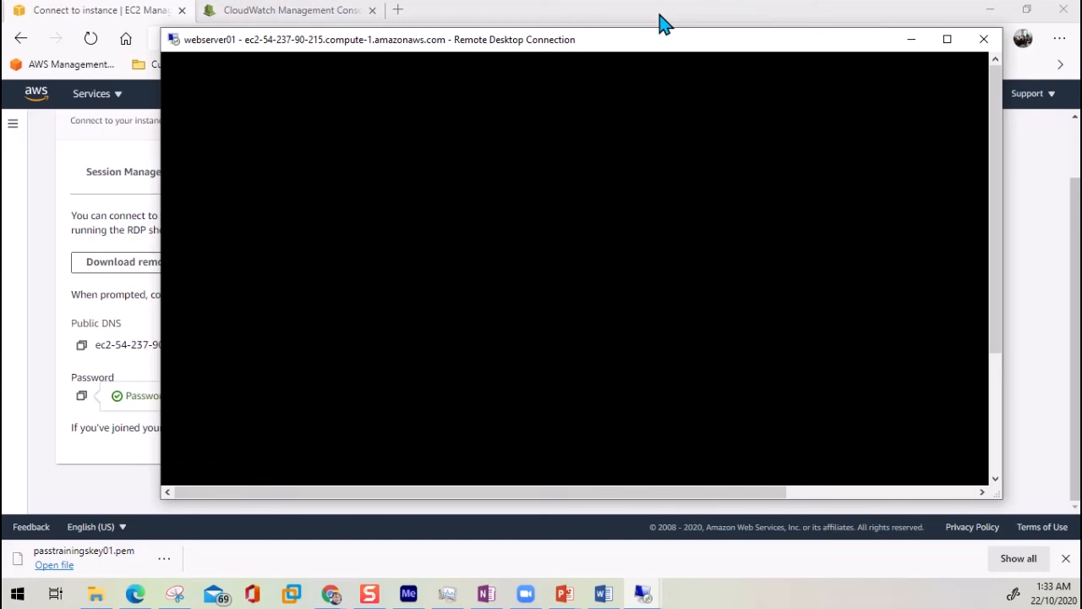